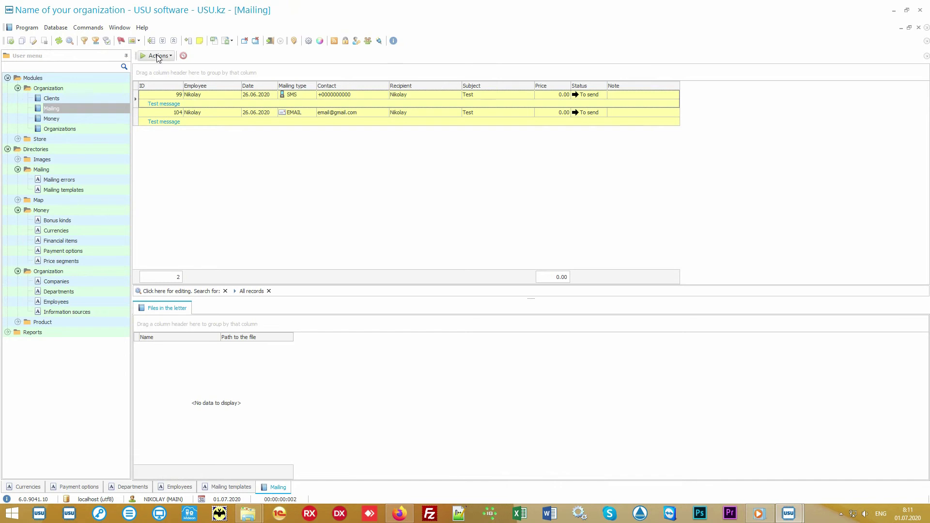
Open the Run mailing window, look over its sending channels including Voice call, and exit without sending.
left_click(158, 57)
left_click(178, 69)
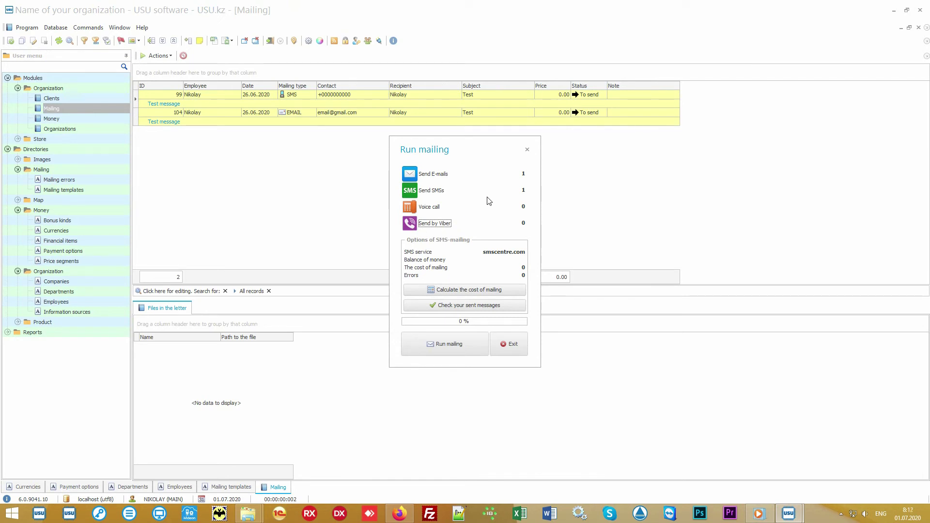
left_click(433, 208)
left_click(509, 344)
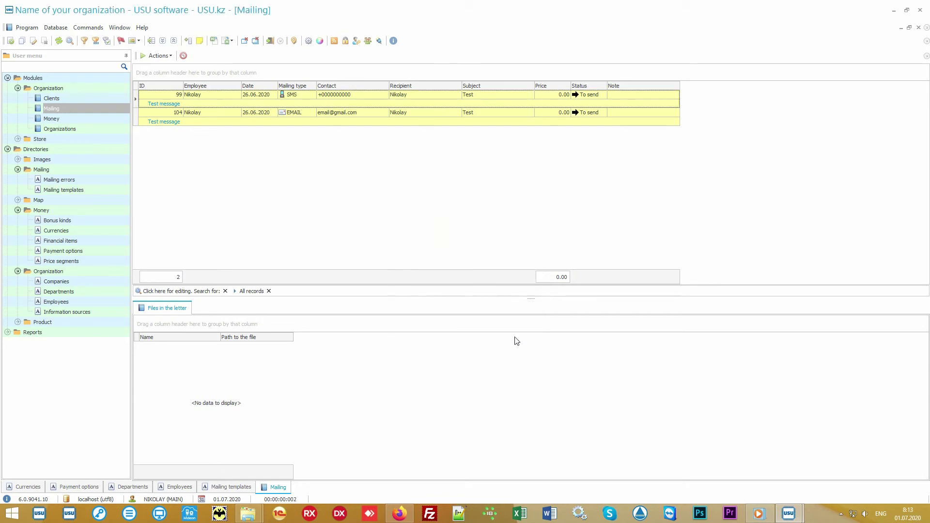
Review the contact and recipient details of the SMS and EMAIL records in the mailing list.
left_click(379, 93)
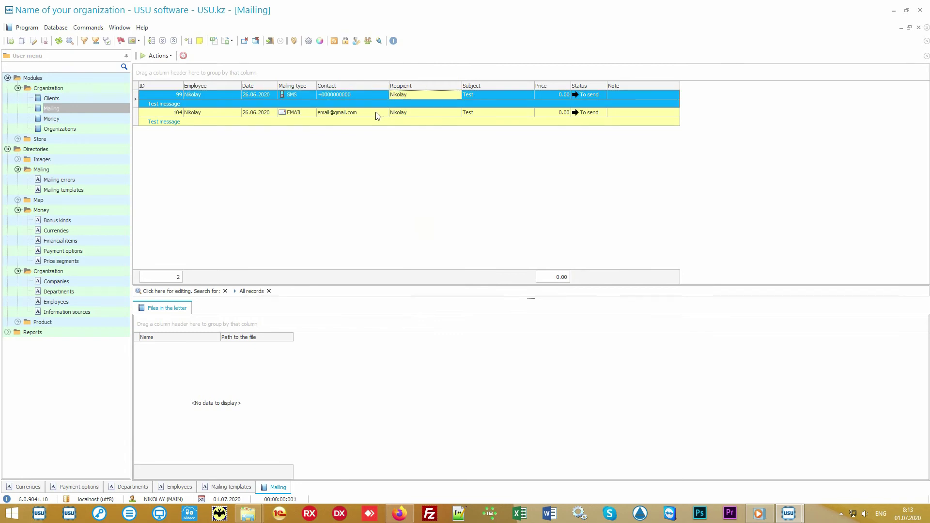
left_click(382, 114)
left_click(437, 112)
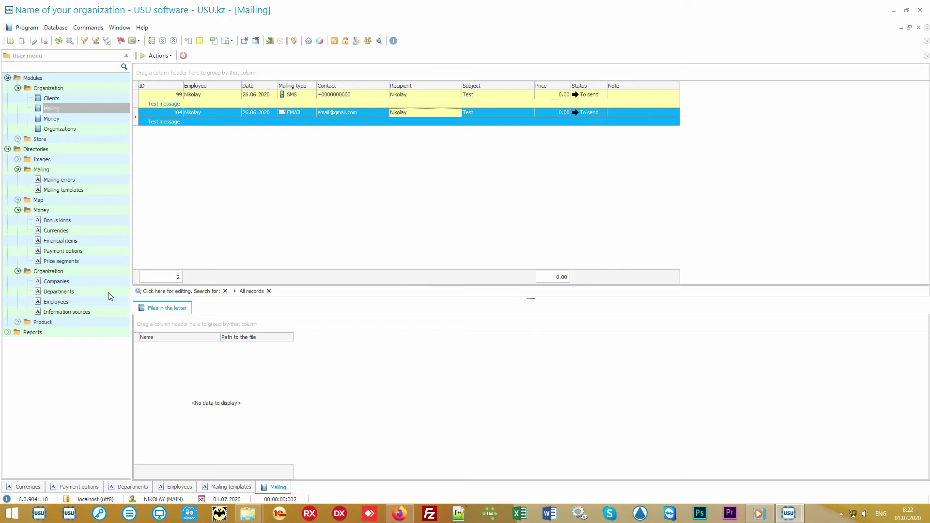
Open the Product names directory and select the Some product record.
double_click(75, 320)
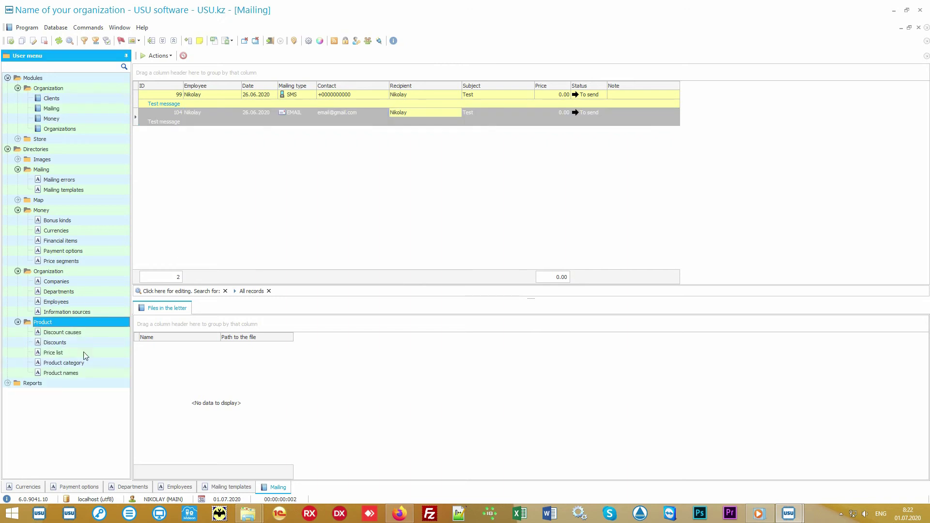
double_click(94, 374)
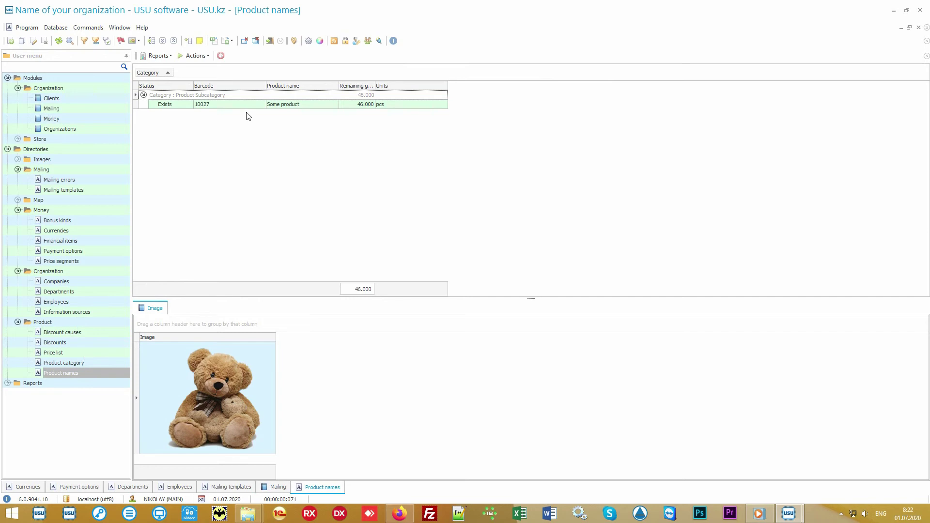
left_click(250, 106)
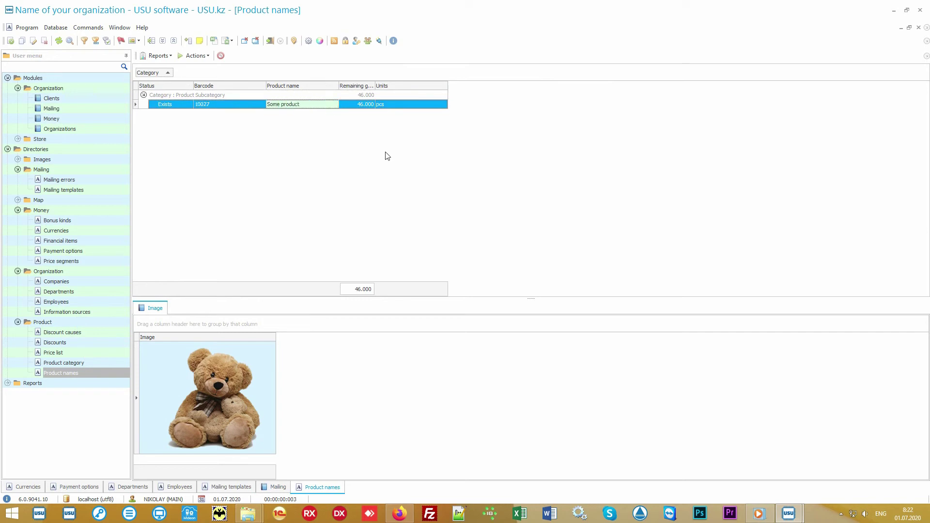
View the source formats in the Import data wizard for Product names, then quit the wizard without importing.
right_click(363, 137)
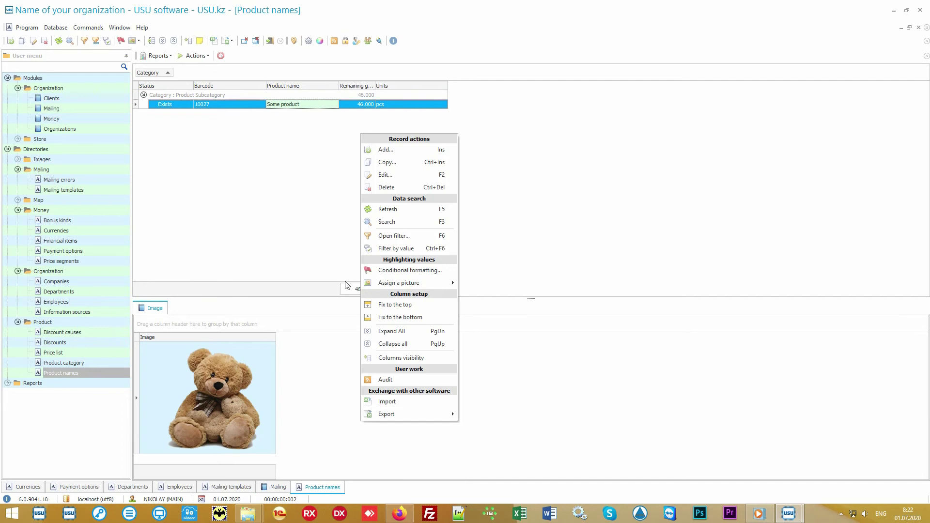
left_click(418, 405)
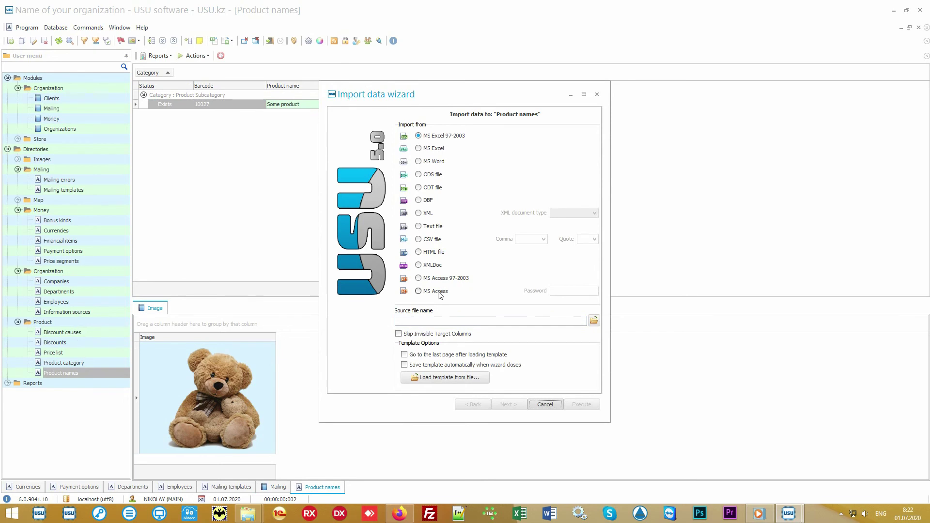
left_click(546, 406)
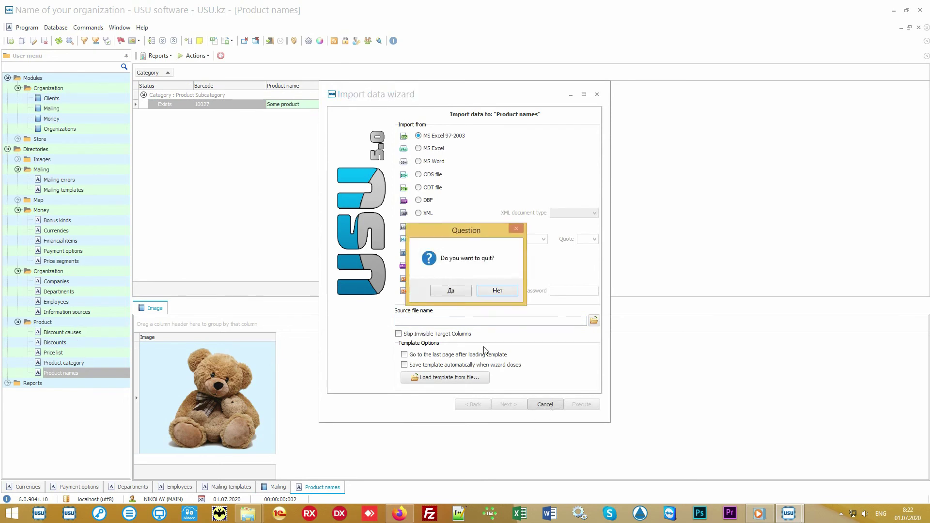
left_click(460, 292)
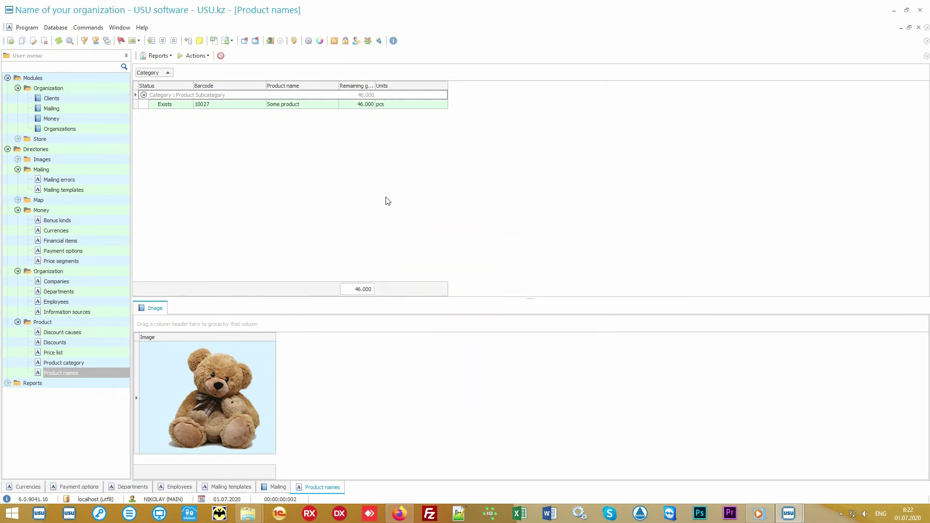
Switch to Excel by opening Product names.xlsx and examine its columns from Product Category to Selling price.
left_click(894, 10)
double_click(463, 269)
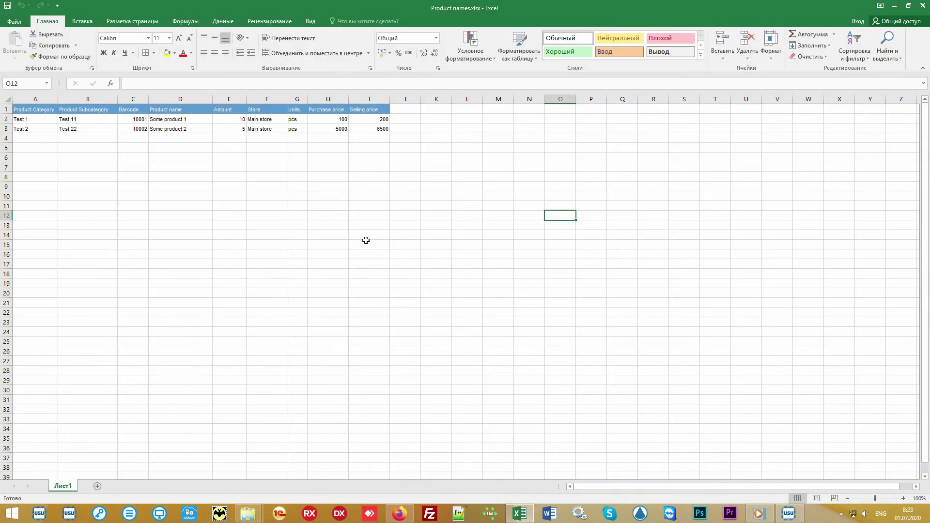
left_click_drag(371, 128, 37, 104)
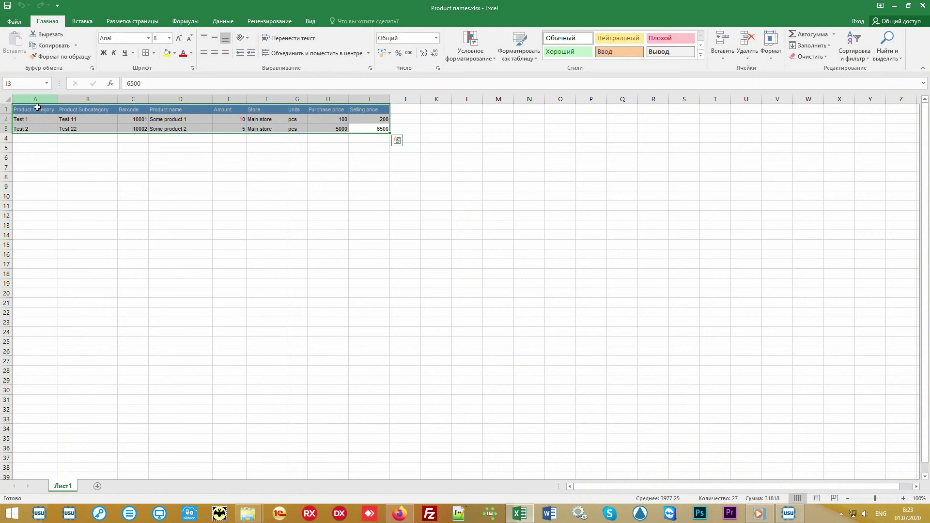
left_click(36, 98)
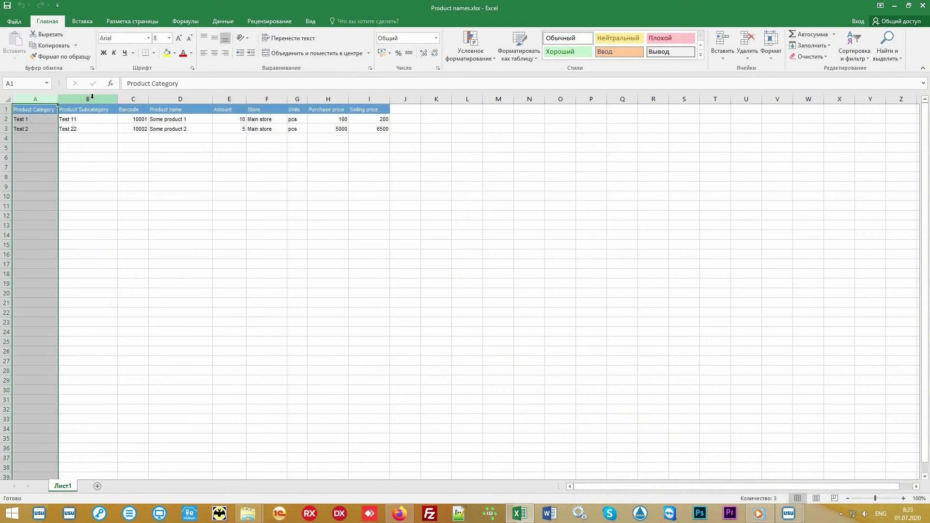
left_click(92, 96)
left_click(131, 97)
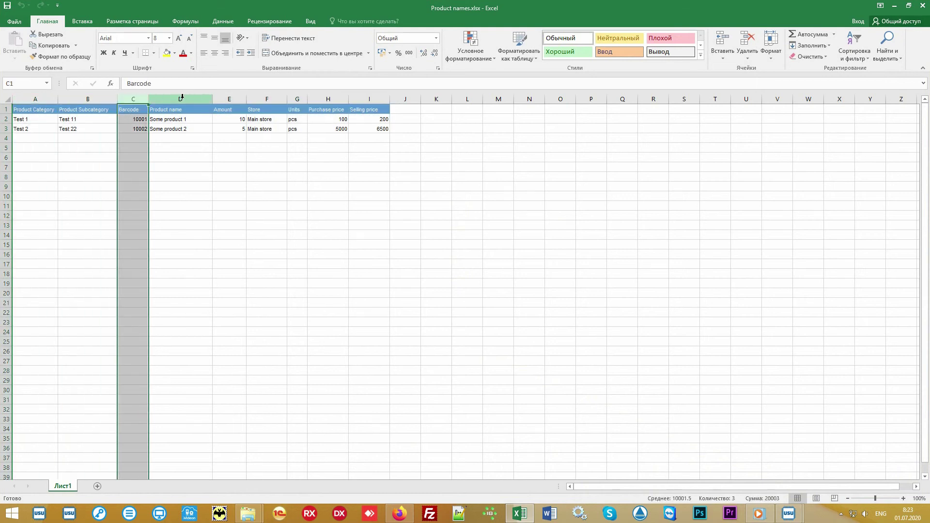
left_click_drag(182, 97, 382, 99)
left_click(453, 200)
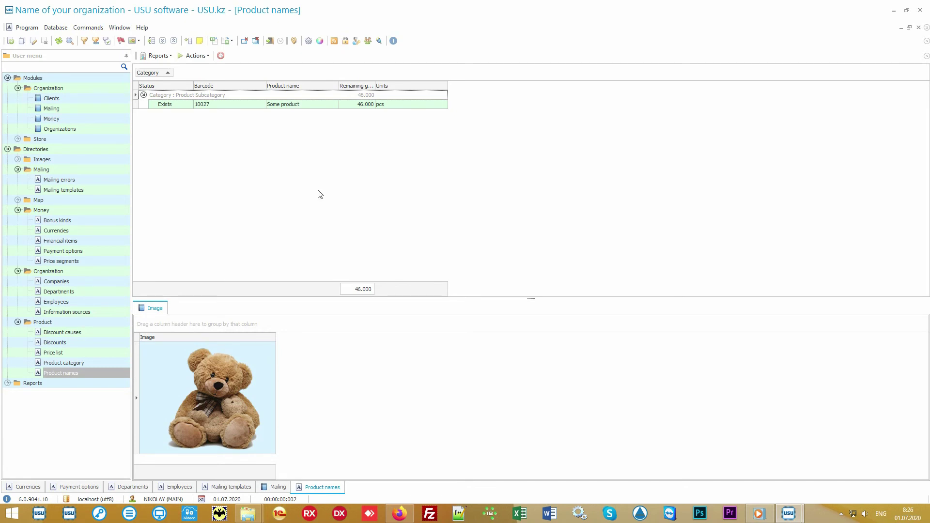
Open the store's Product module in USU and inspect the Main store receipt and its Some product line.
left_click(80, 139)
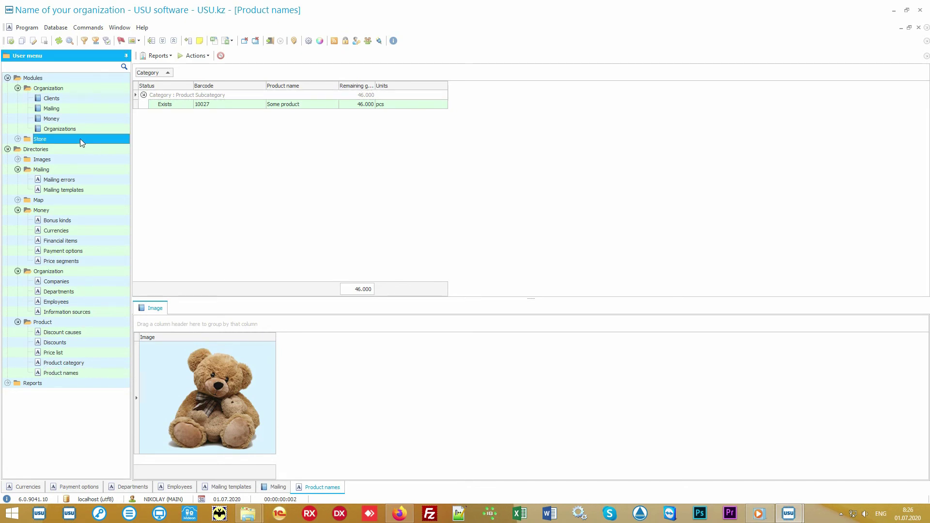
double_click(80, 139)
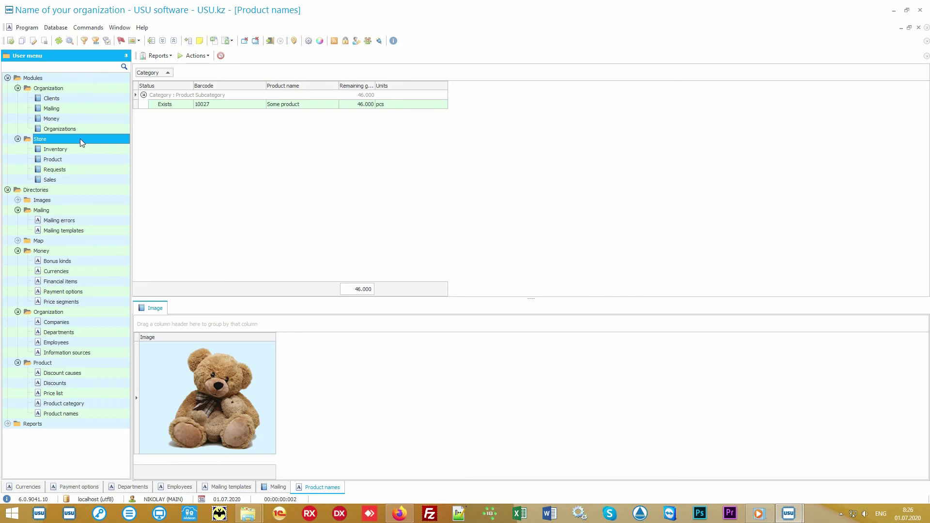
double_click(88, 158)
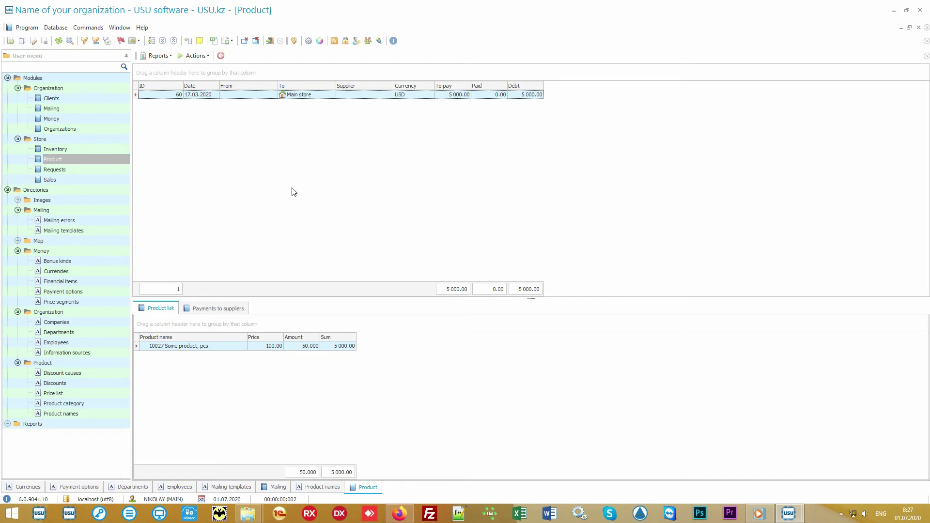
left_click(321, 96)
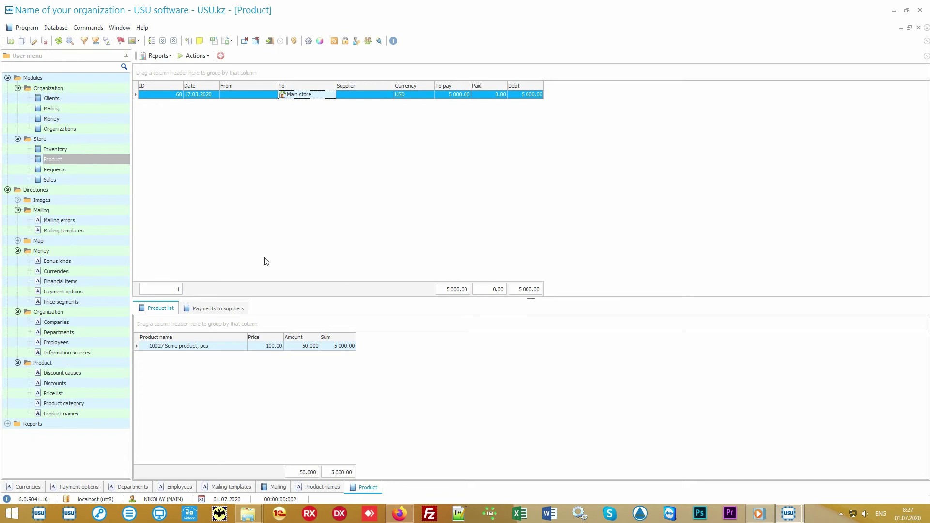
left_click(220, 348)
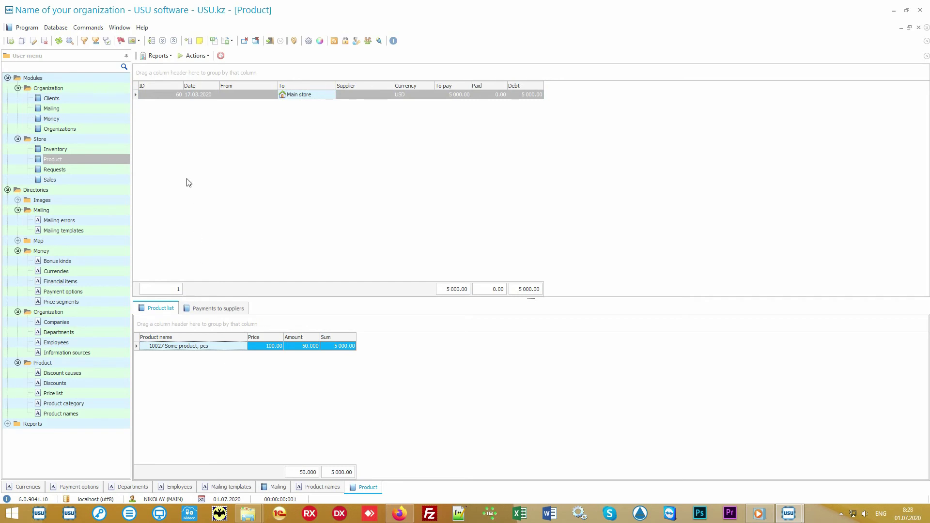
Generate the Label set report for the Main store receipt, review the labels, and close the report.
left_click(168, 58)
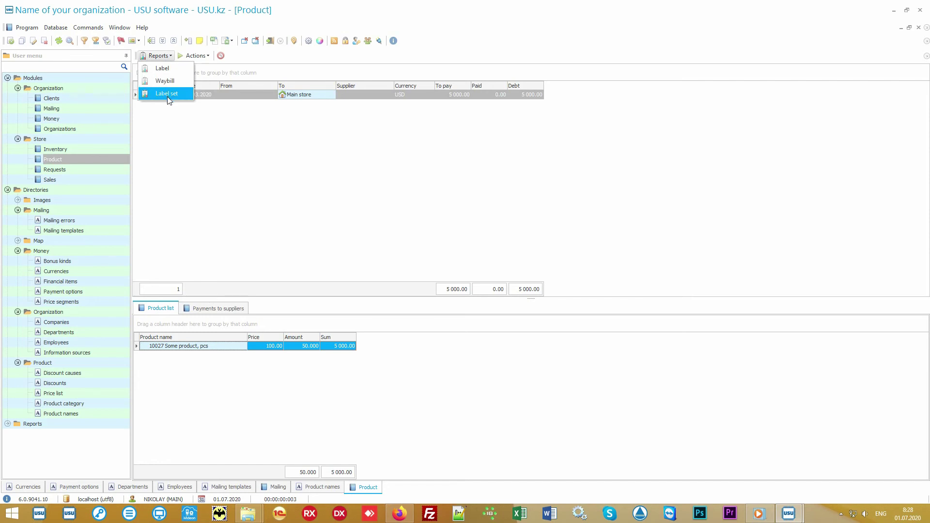
left_click(183, 98)
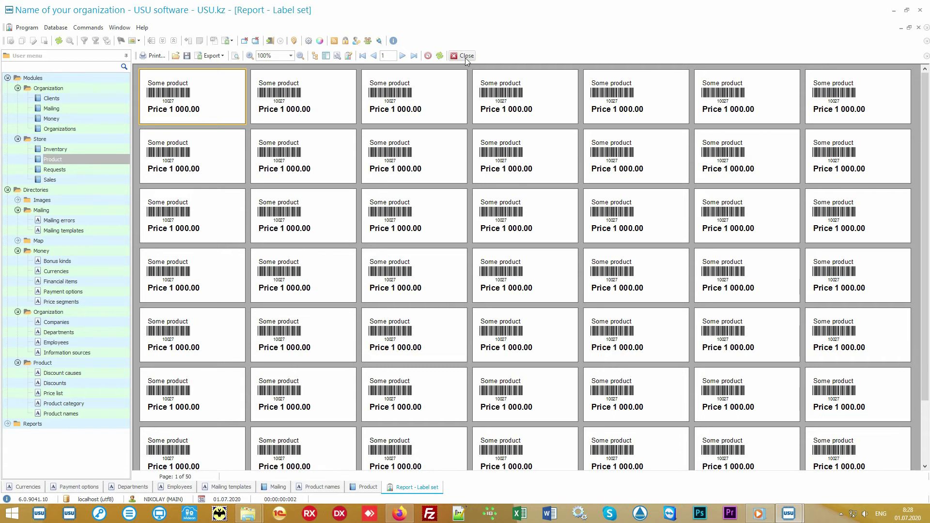
left_click(466, 56)
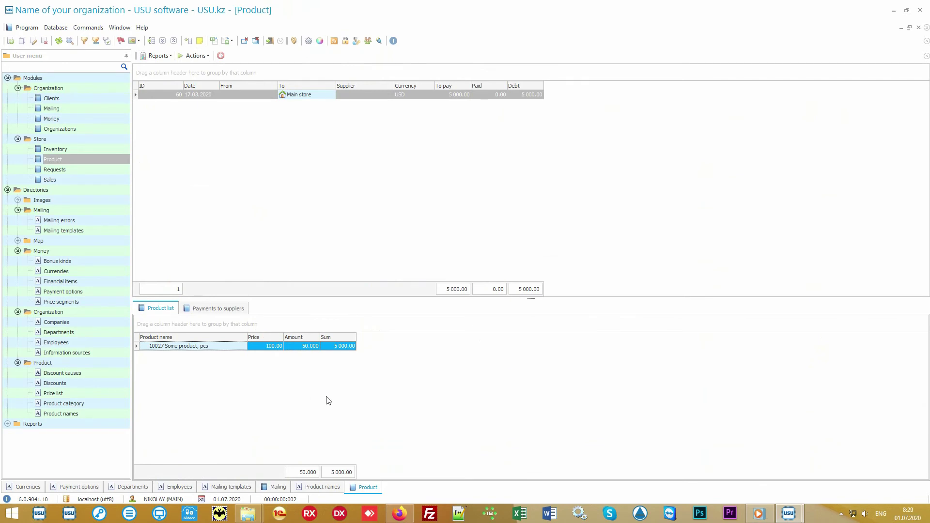
Generate the Records report for Some product in the Product names directory, examine it enlarged, and close it.
left_click(95, 417)
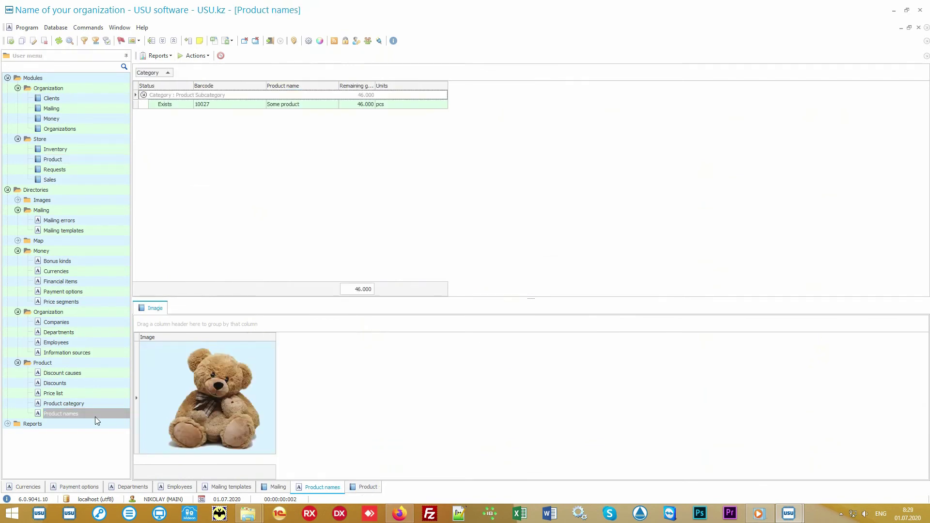
left_click(300, 106)
left_click(160, 56)
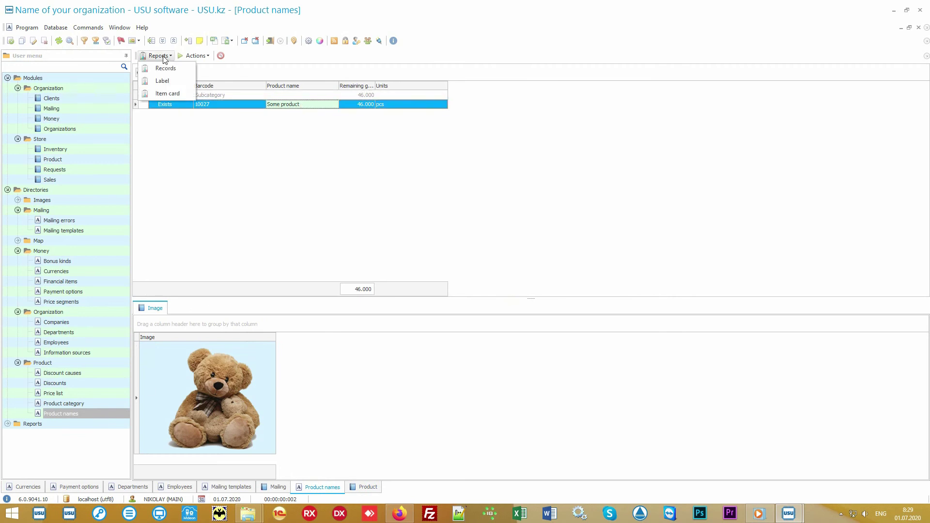
left_click(184, 70)
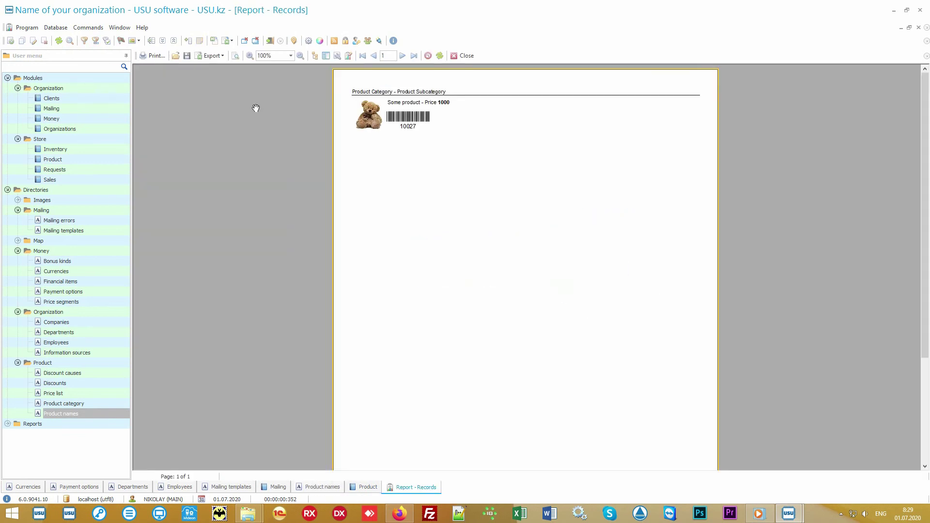
scroll(448, 189, "up", 3)
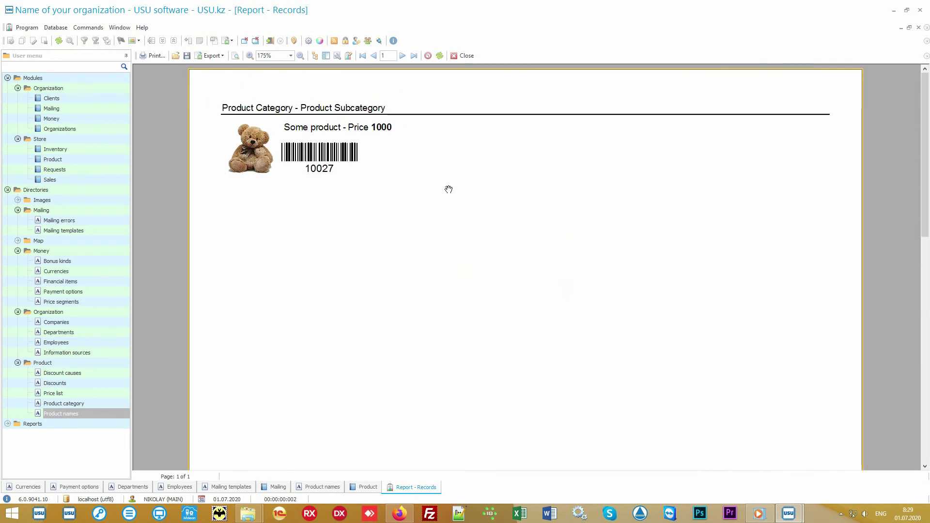
left_click(464, 56)
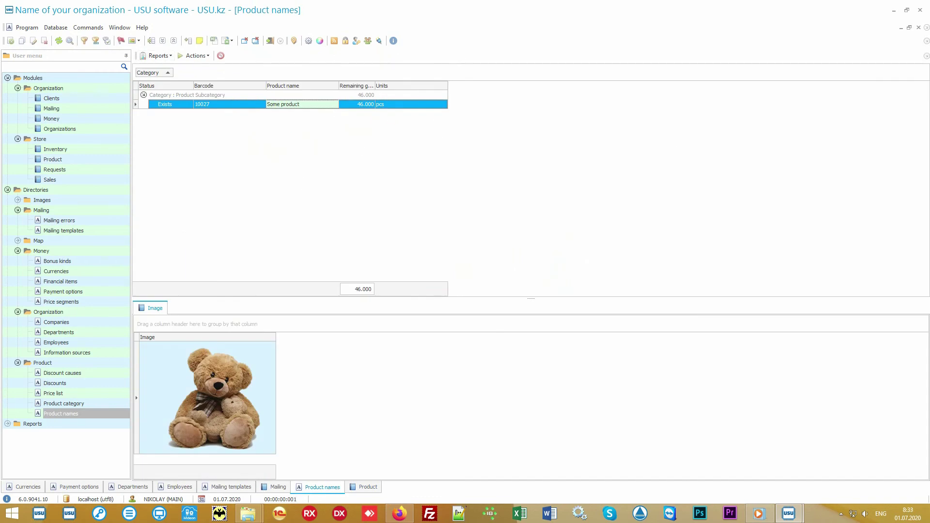
Compare the Main store receipt with the transfer from Main store to Branch 1 in the Product module.
left_click(109, 161)
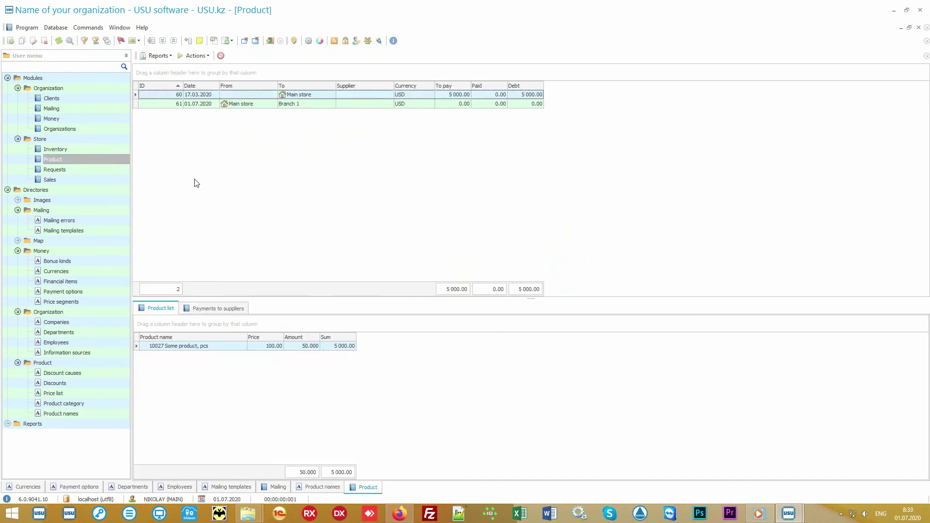
left_click(319, 95)
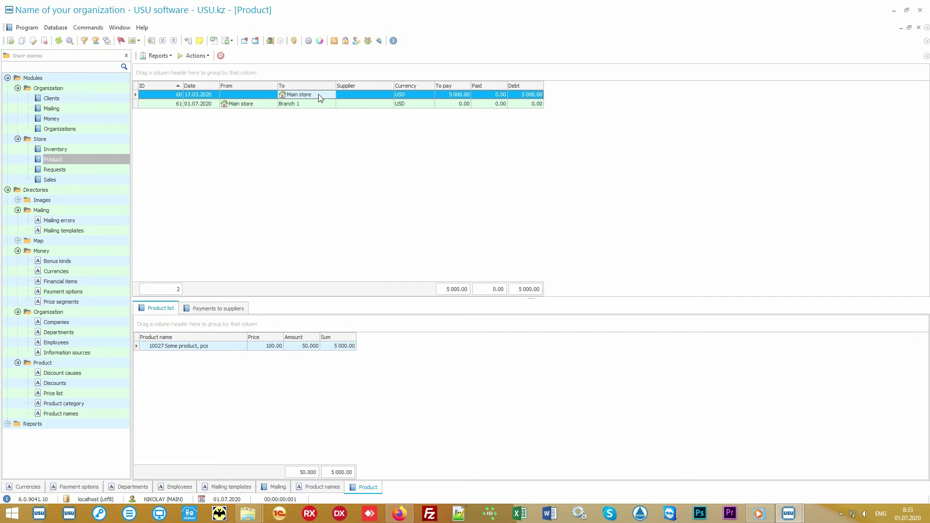
left_click(258, 105)
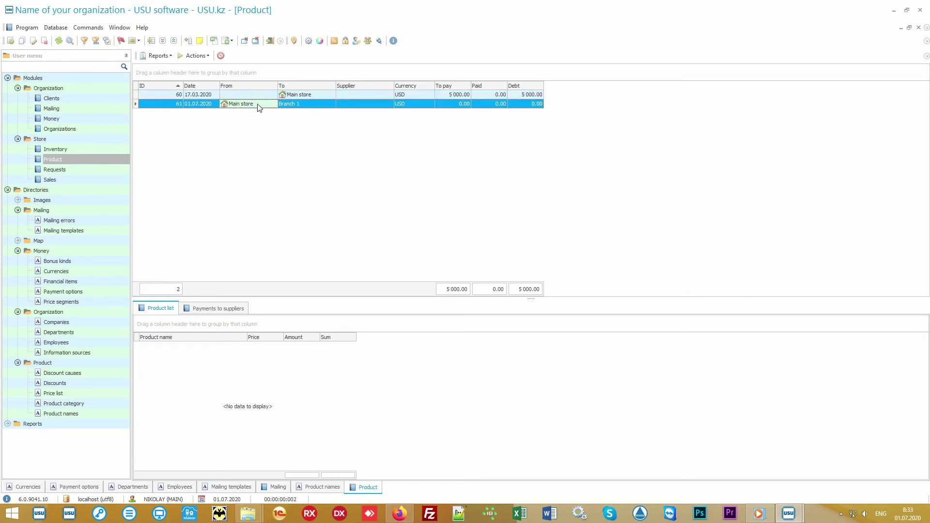
left_click(306, 105)
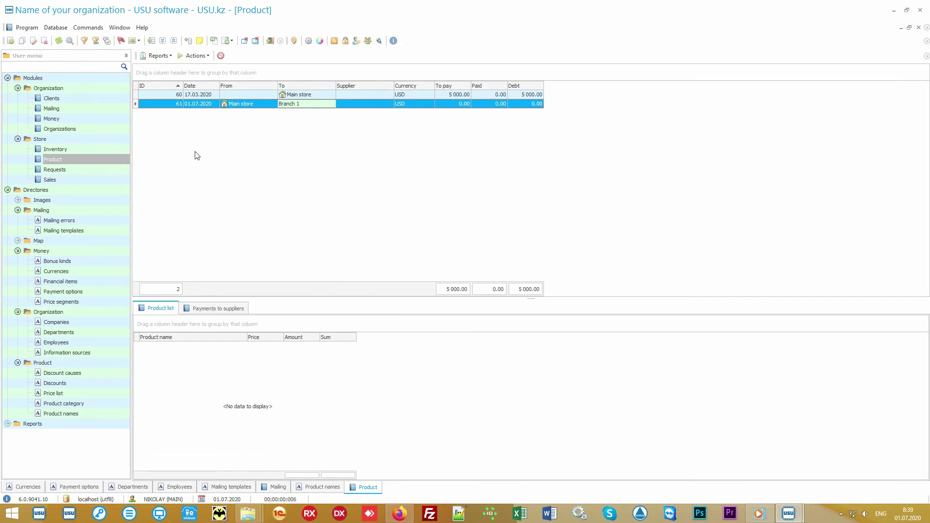
Open the store's Sales module and search for sales with a sell date from 01.07.2020.
left_click(92, 180)
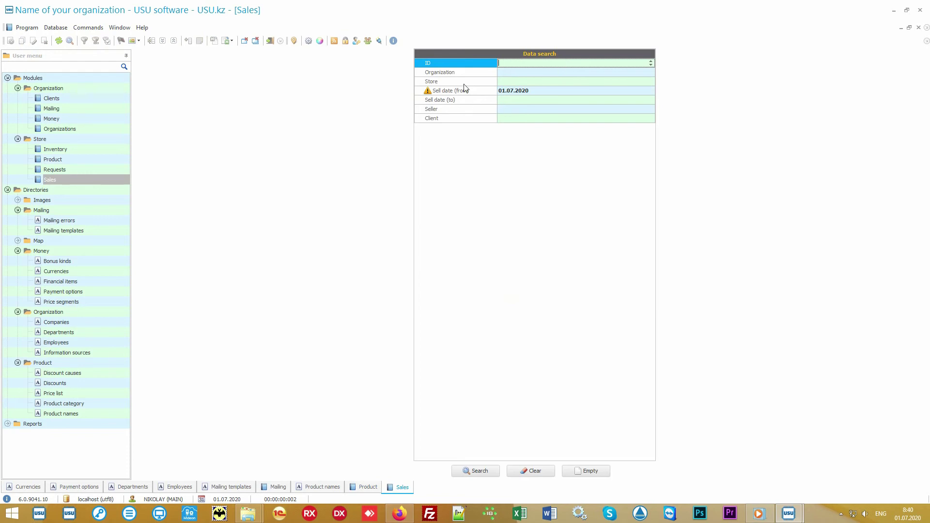
mouse_move(471, 68)
left_mouse_down()
mouse_move(467, 122)
mouse_move(465, 62)
left_mouse_up()
left_click(540, 473)
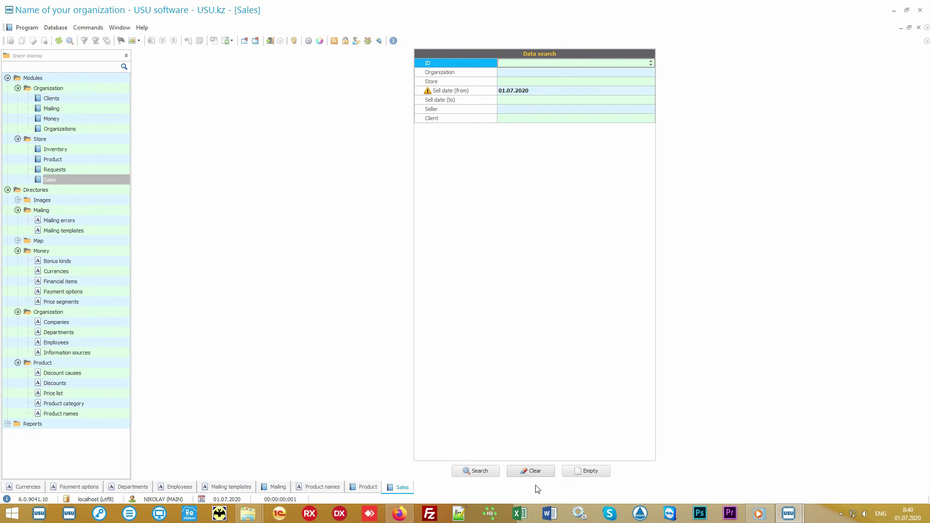
left_click(484, 476)
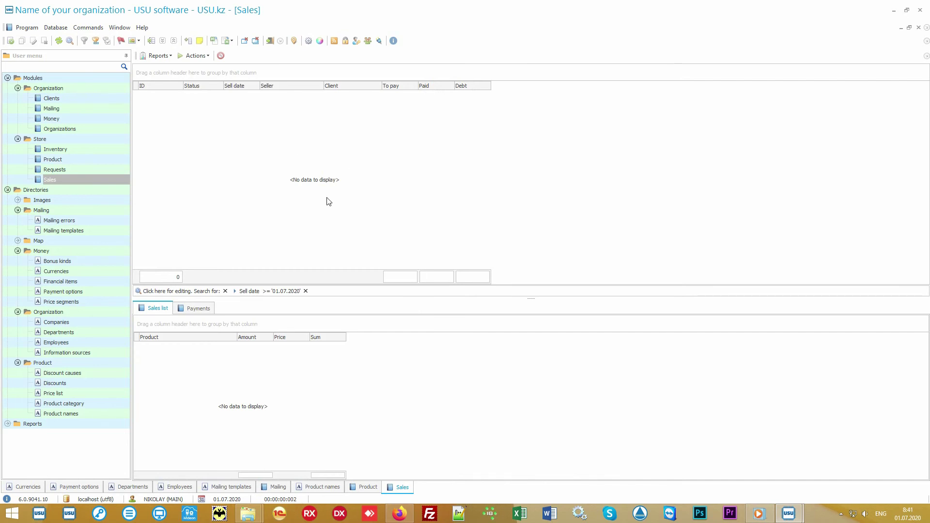
Start a new sale with the Sell action and enter the client's card number to choose the client.
left_click(196, 55)
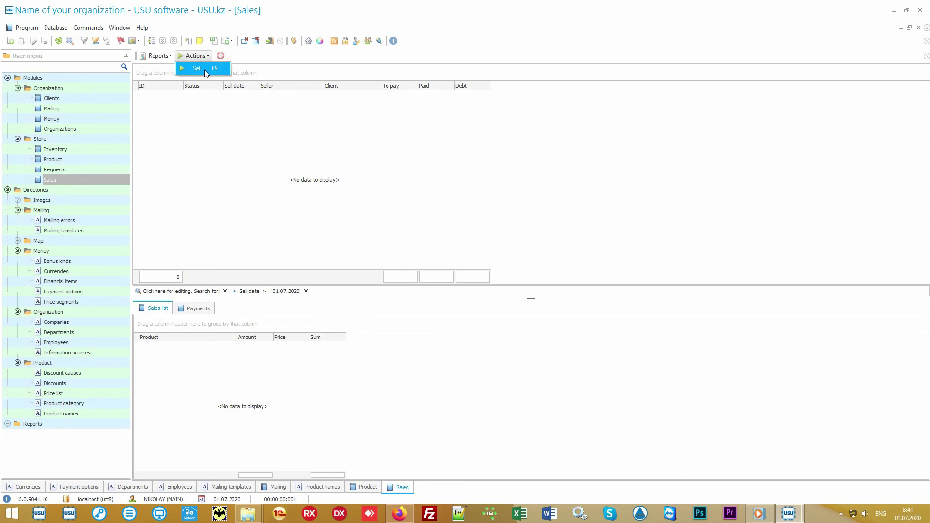
left_click(205, 69)
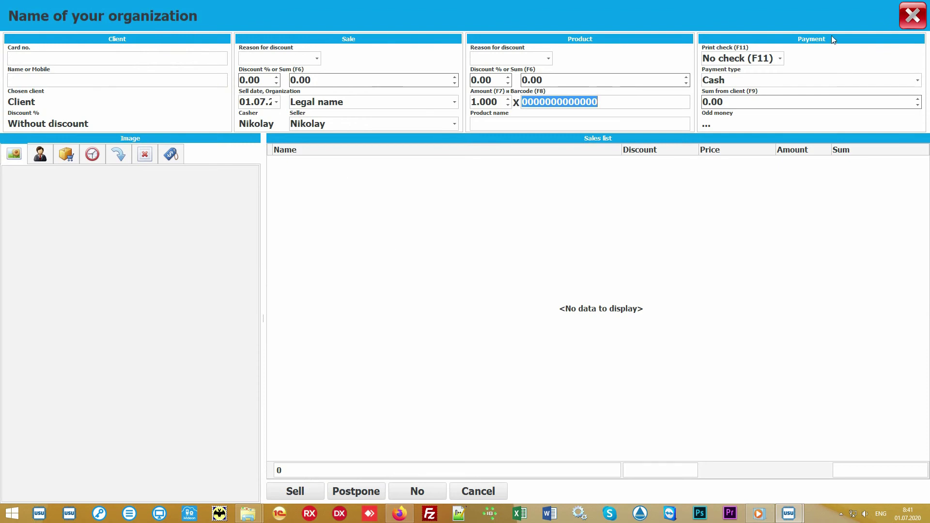
left_click(424, 243)
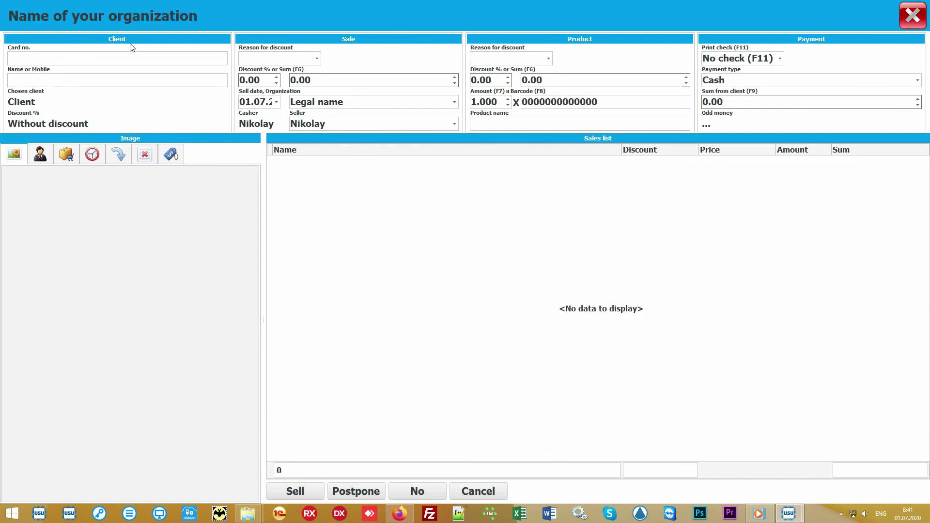
left_click(73, 57)
type("111")
key("Return")
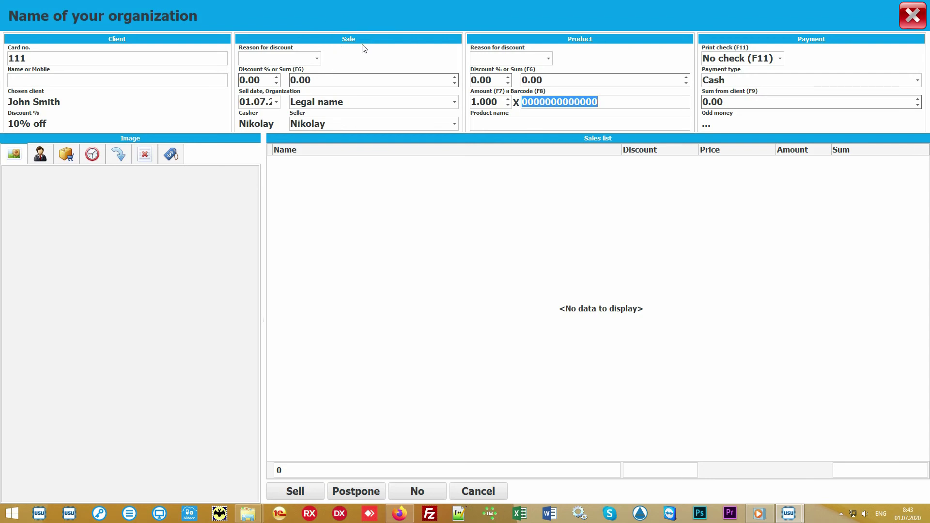
Review the organization and seller choices for the sale, keeping Legal name and the preset seller.
left_click(455, 103)
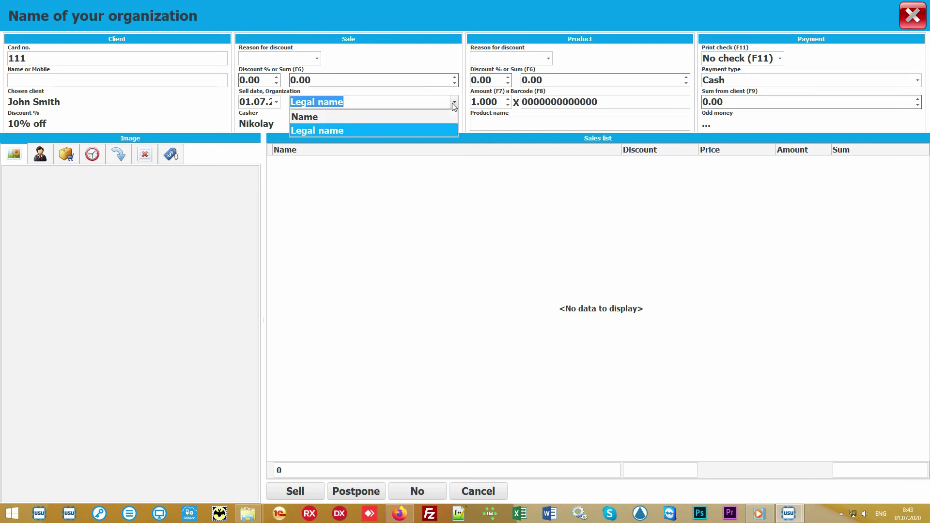
left_click(453, 105)
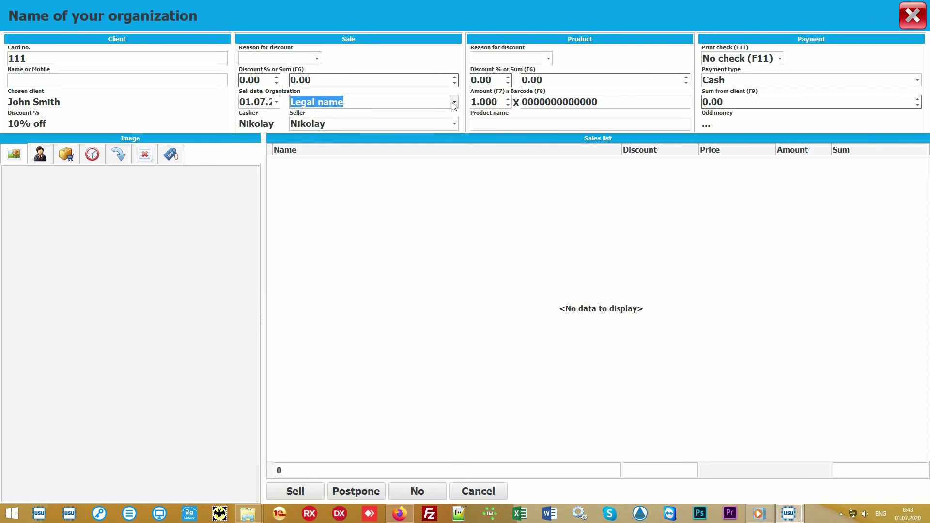
left_click(455, 124)
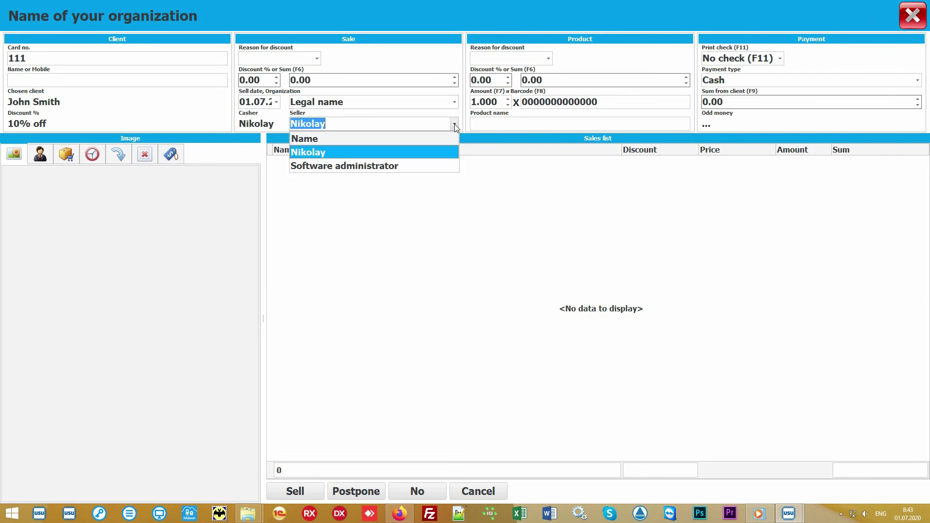
left_click(429, 151)
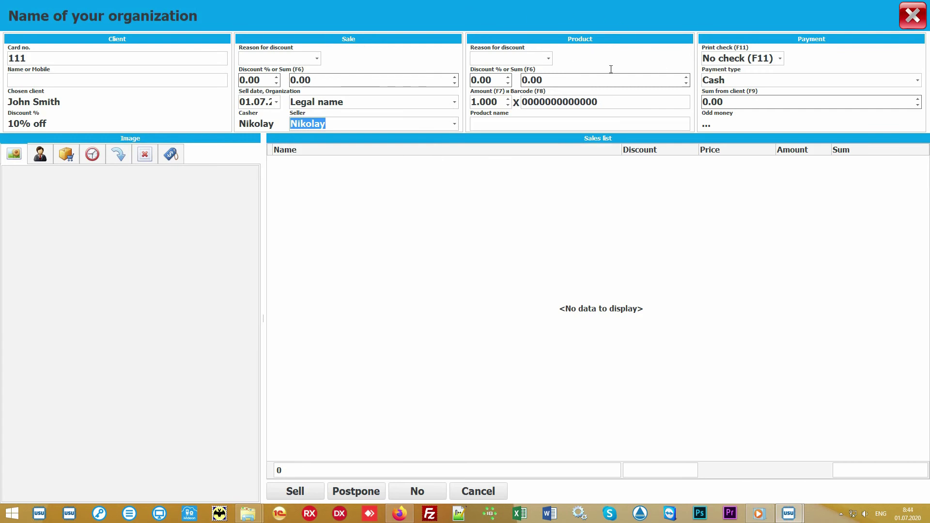
Add the product with barcode 10027 to the sales list in an amount of 1.
left_click(624, 101)
type("100")
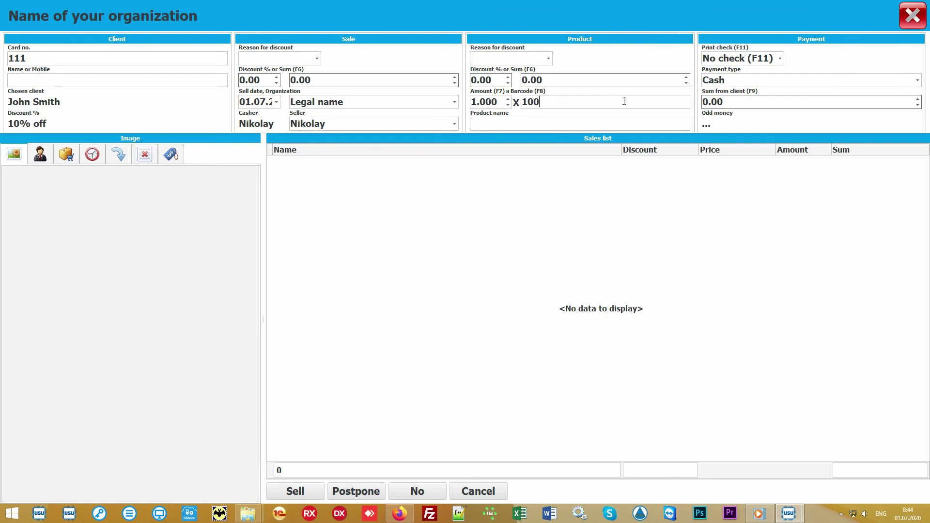
type("27")
key("Return")
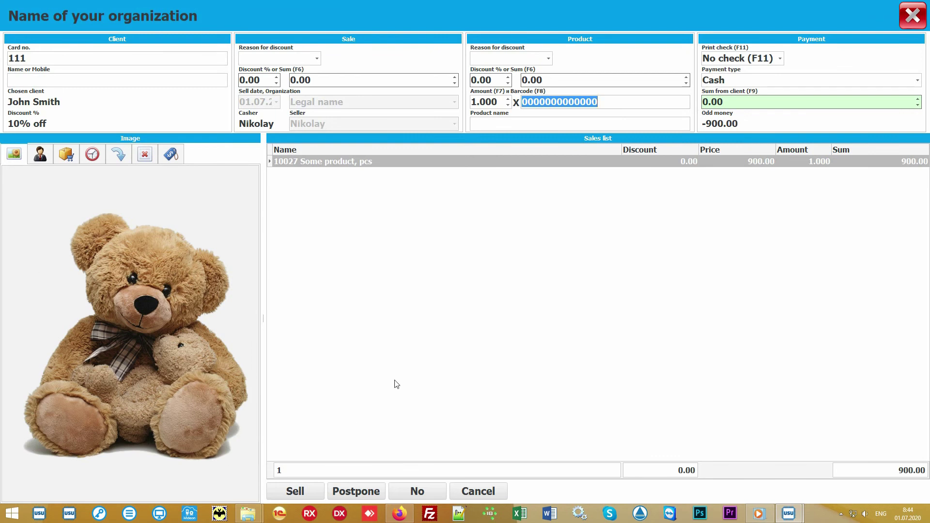
left_click(453, 314)
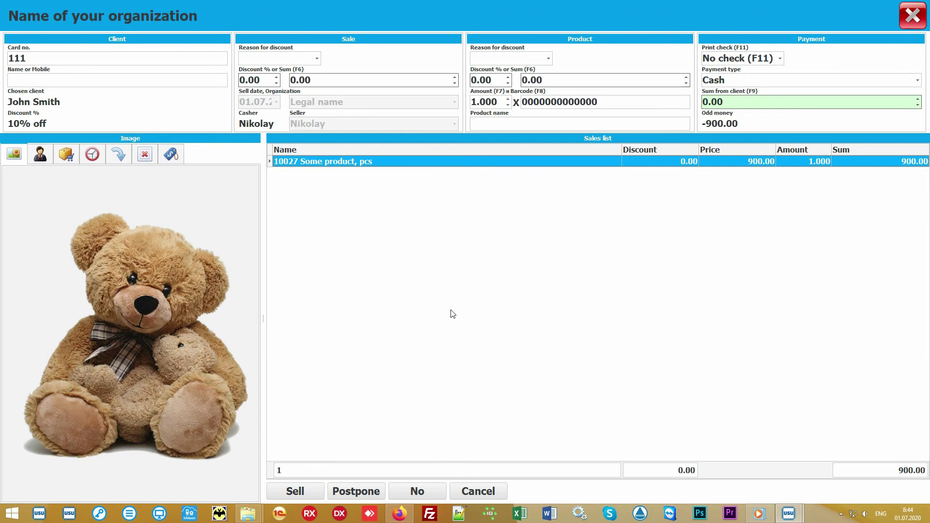
Examine the product name search field and the Main store's product selection list with photos, amounts and prices.
left_click(517, 122)
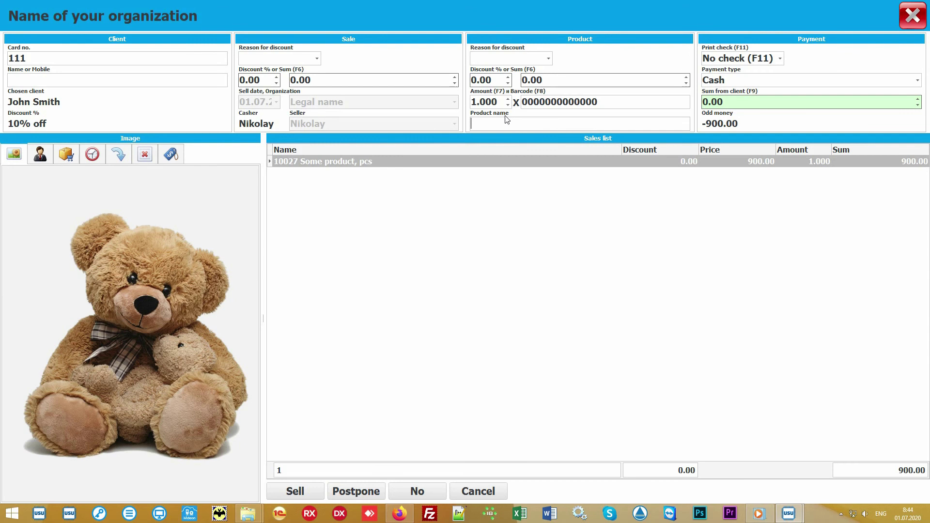
left_click(66, 155)
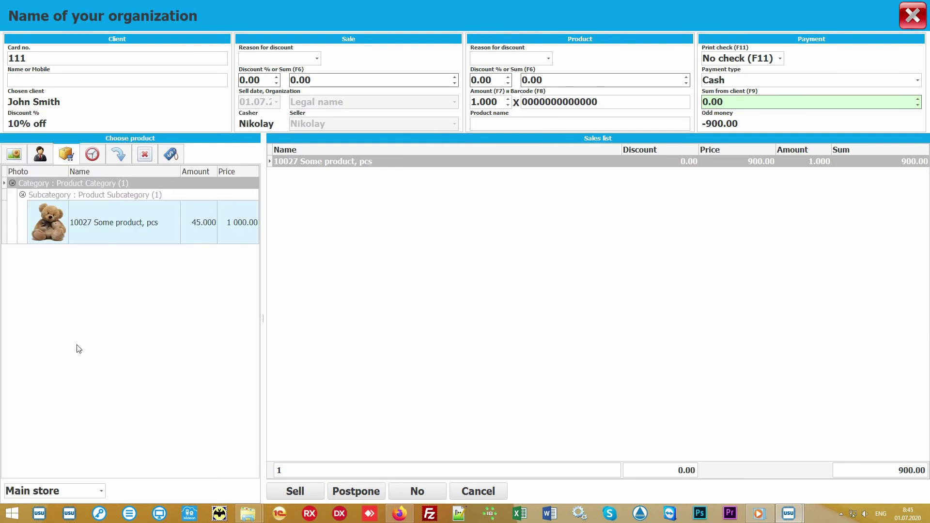
left_click(150, 320)
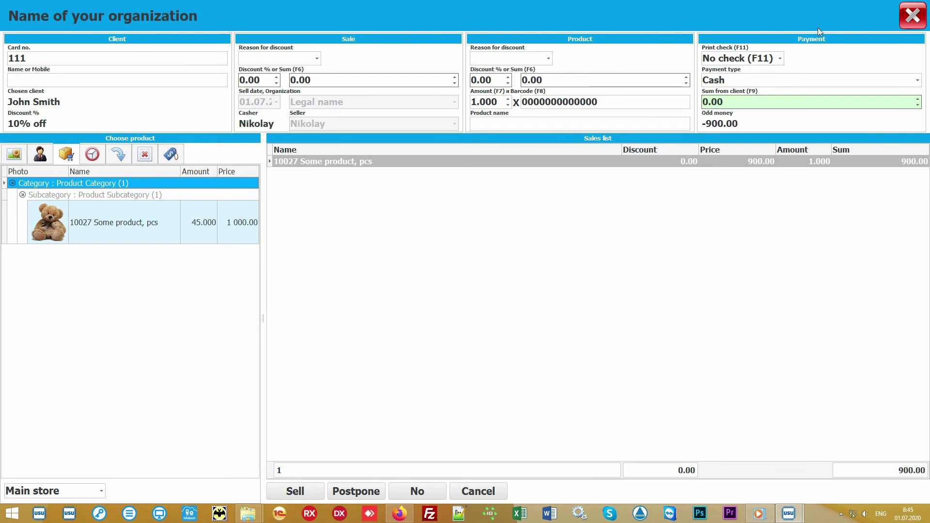
Set the sum from the client to 1000 and review the payment types and check printing options, keeping Cash and No check.
left_click(763, 103)
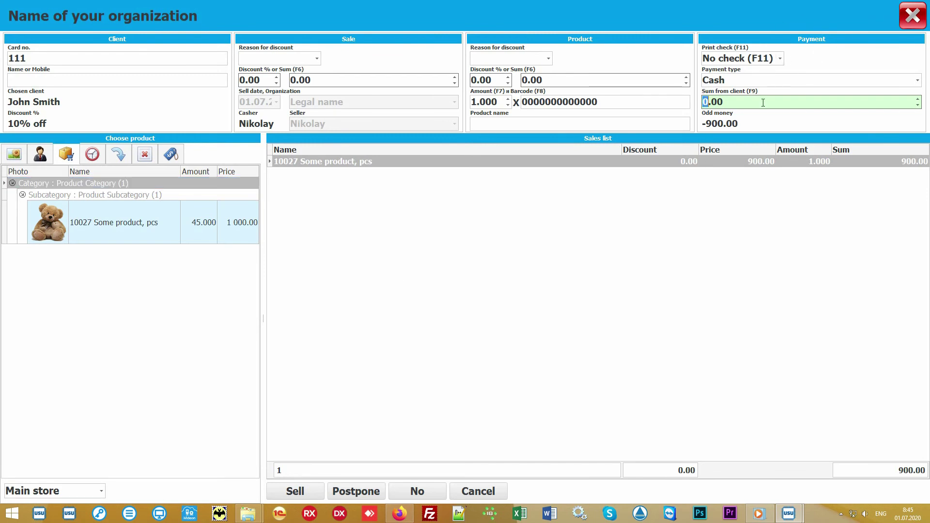
type("1000")
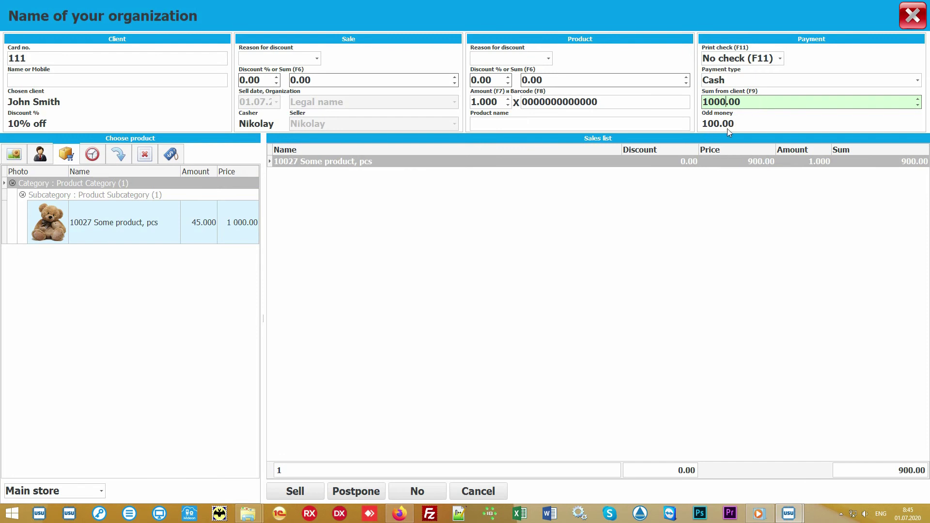
left_click(919, 81)
left_click(919, 84)
left_click(780, 60)
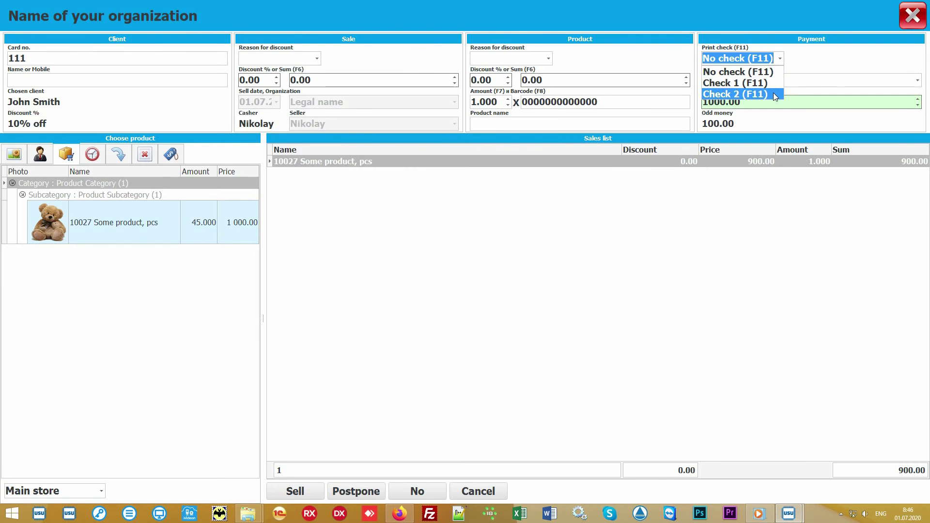
left_click(782, 60)
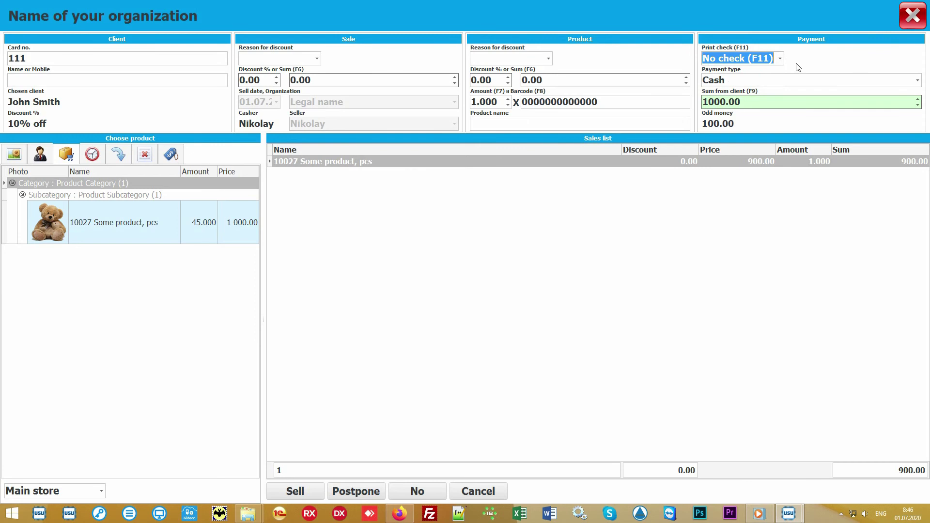
Complete the sale of Some product and close the selling window.
left_click(465, 278)
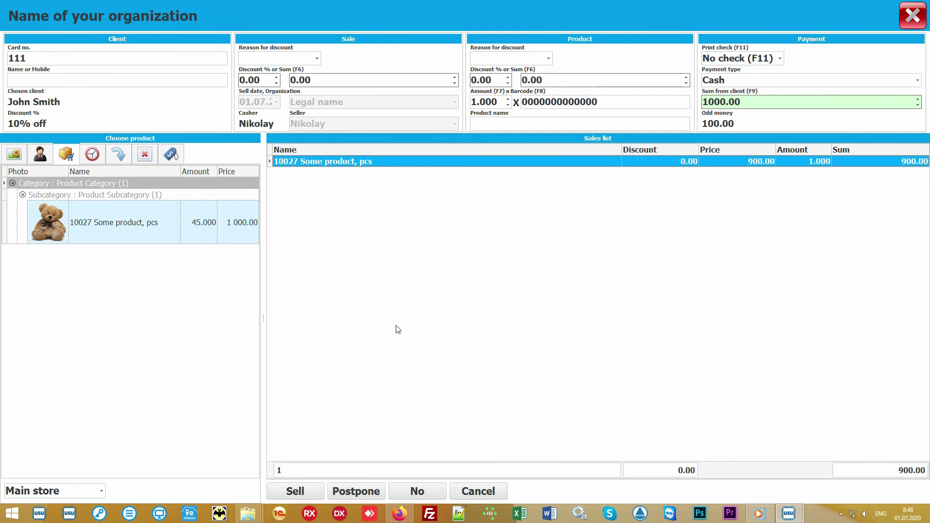
left_click(296, 491)
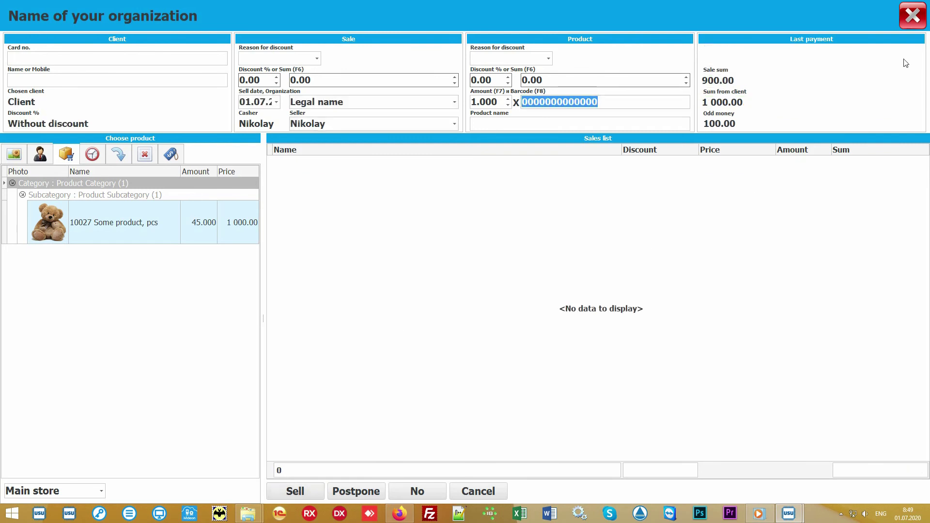
left_click(915, 19)
Generate the Check report for the new sale record, review the receipt, and close the report.
left_click(338, 95)
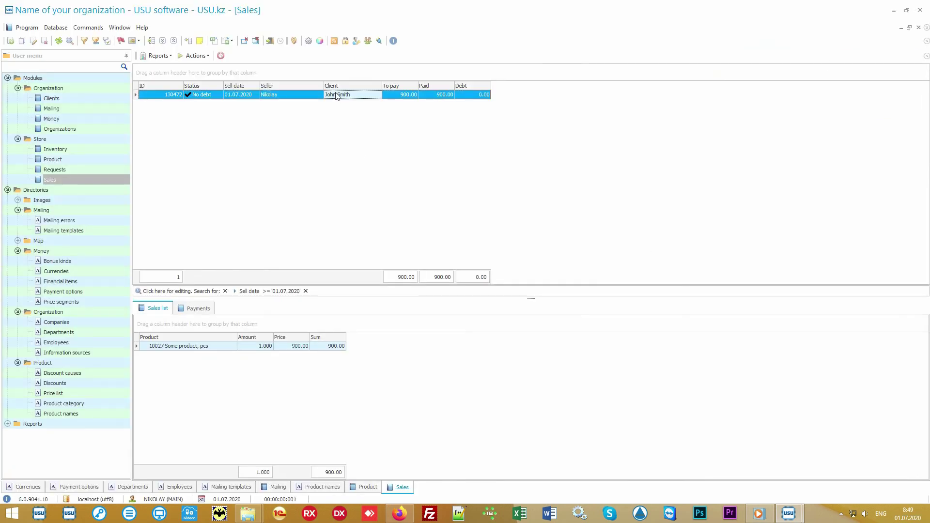
left_click(161, 56)
left_click(177, 67)
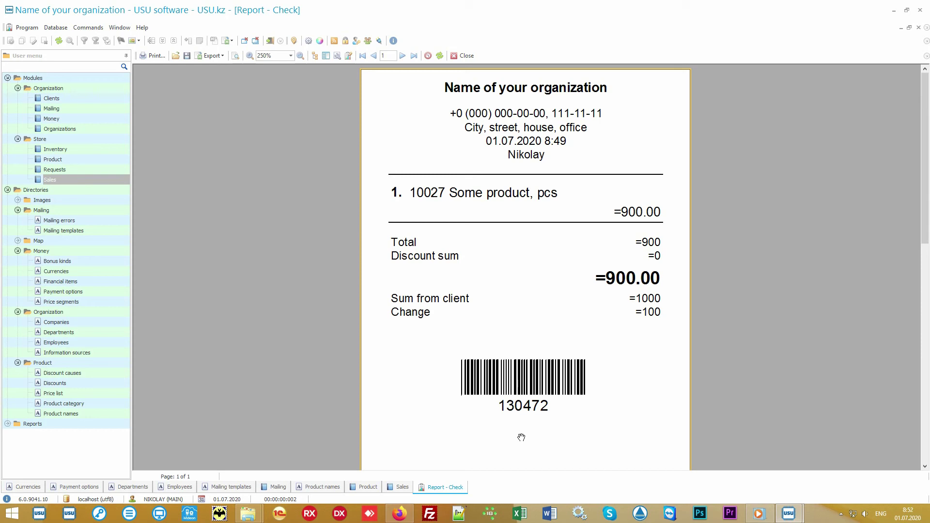
left_click(465, 57)
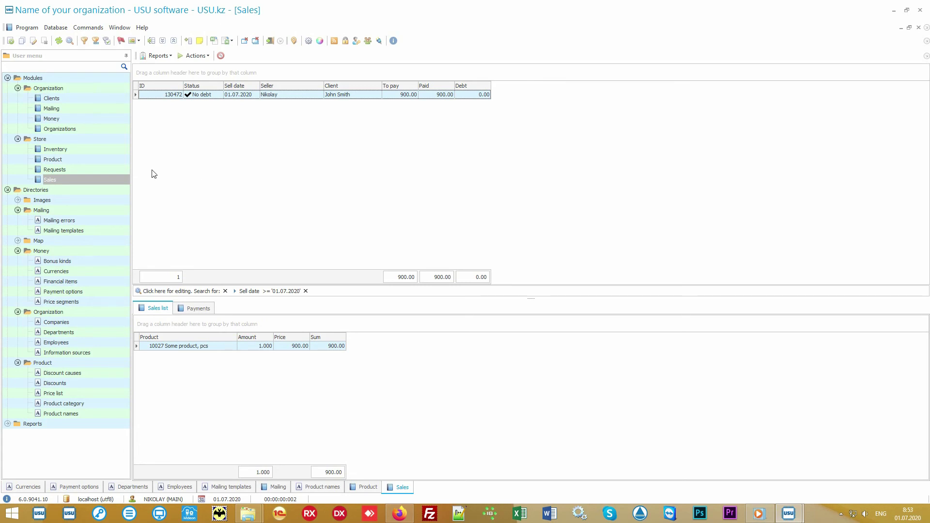
Open the store's Inventory module and inspect the Main store count with the planned, actual and difference amounts of Some product.
left_click(103, 150)
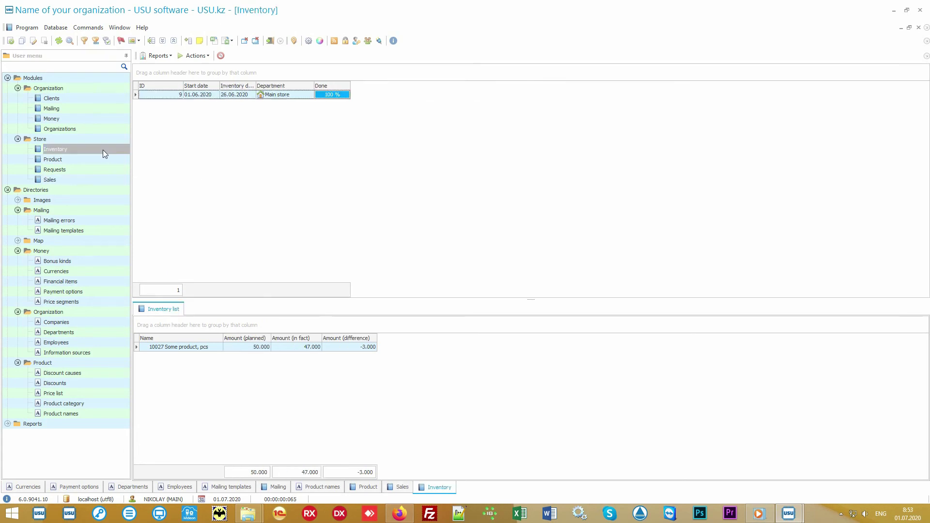
left_click(308, 96)
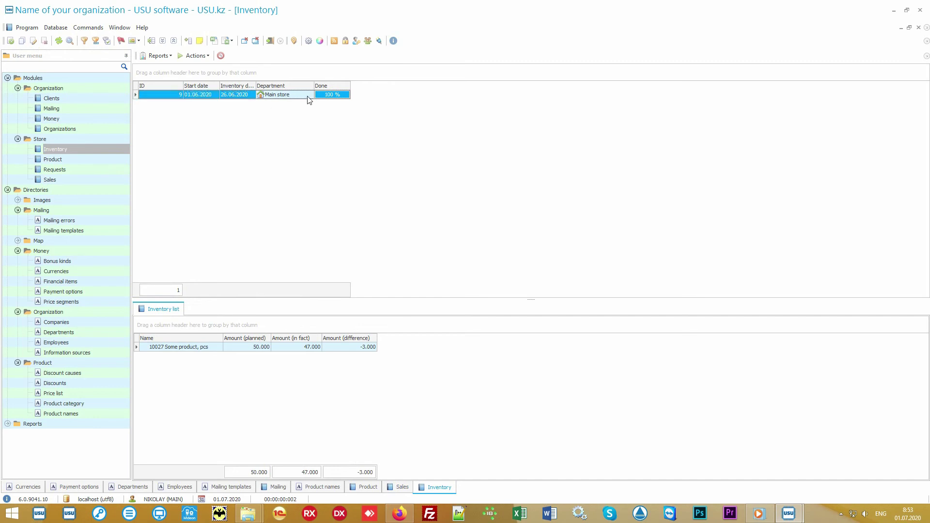
left_click(211, 350)
left_click(237, 352)
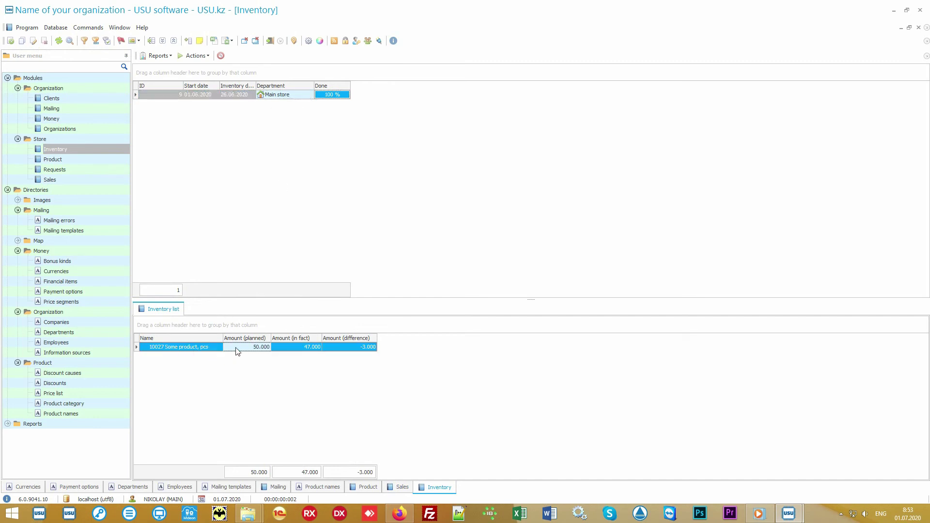
left_click(287, 351)
left_click(342, 351)
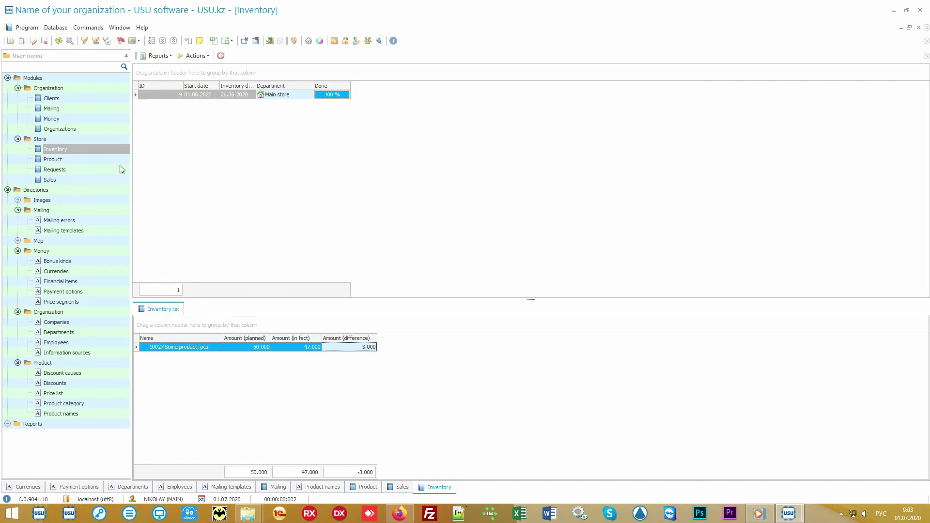
Open the Clients module and compare the VIP and Problem client records with their work tasks.
left_click(70, 98)
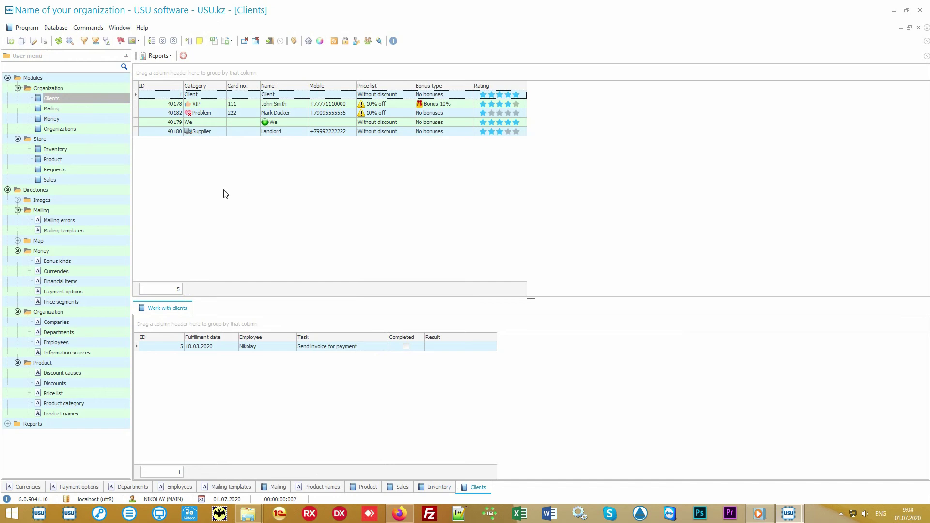
left_click(92, 179)
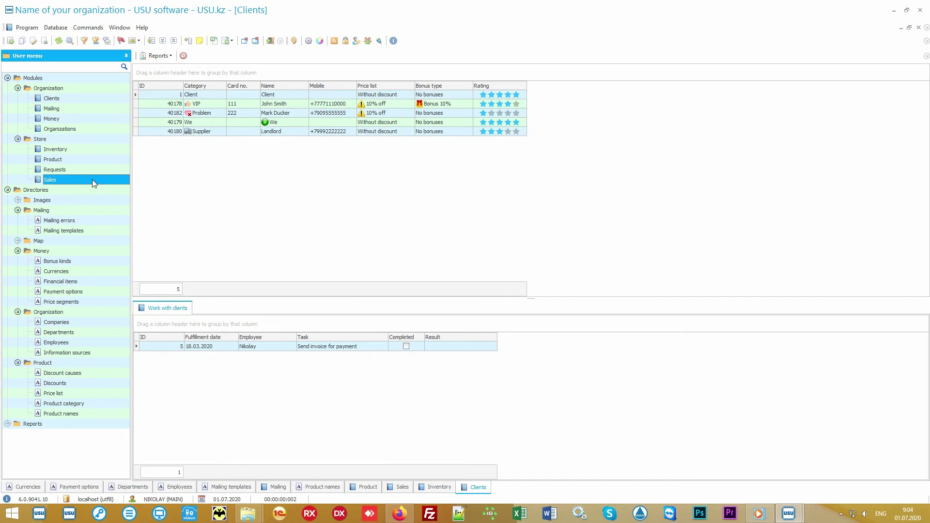
left_click(90, 100)
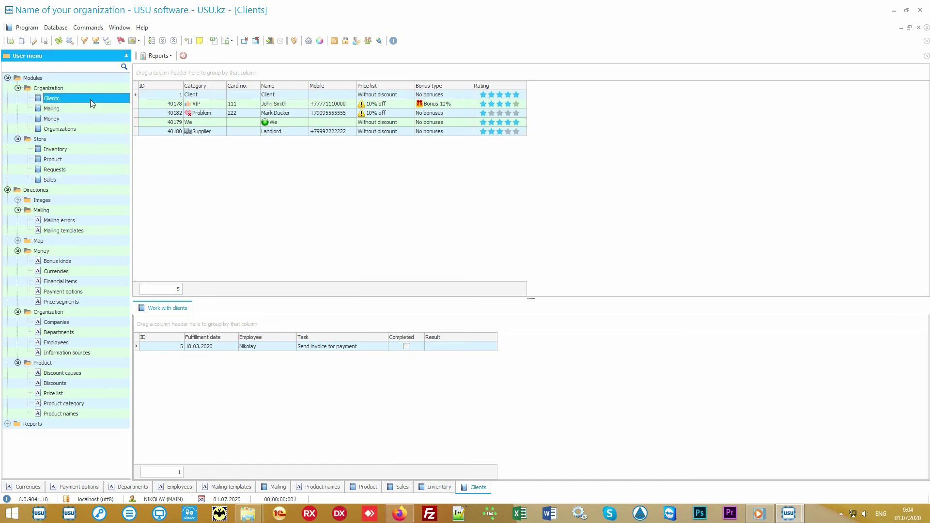
left_click(276, 205)
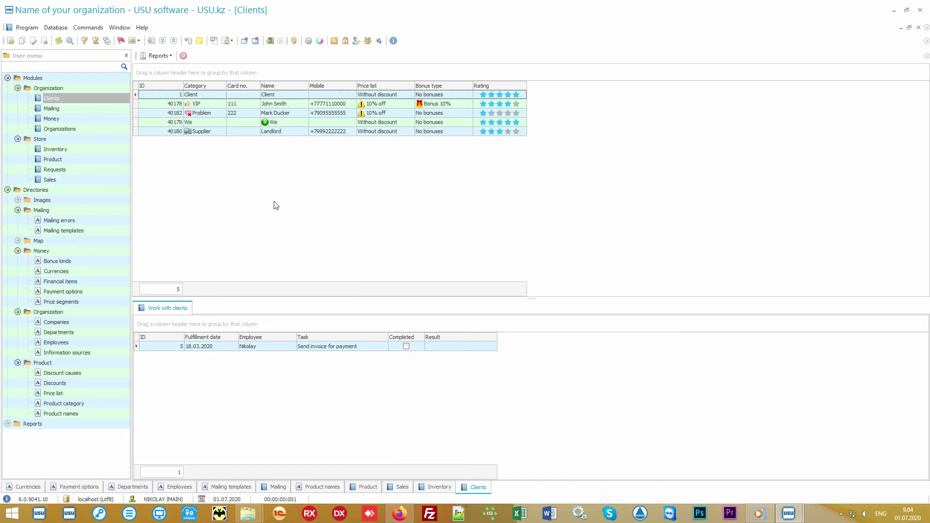
left_click(215, 105)
left_click(216, 114)
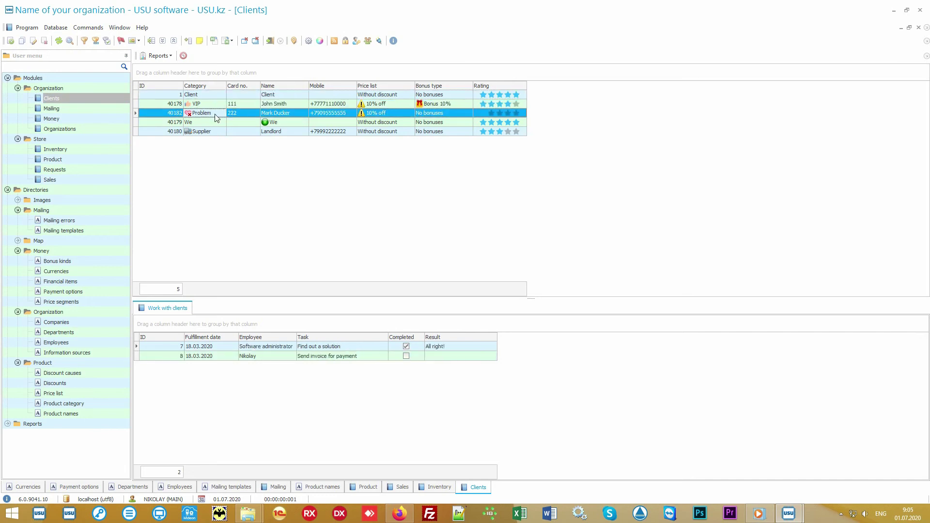
Inspect the Supplier, VIP and Client records, comparing their price lists and bonus types.
left_click(214, 132)
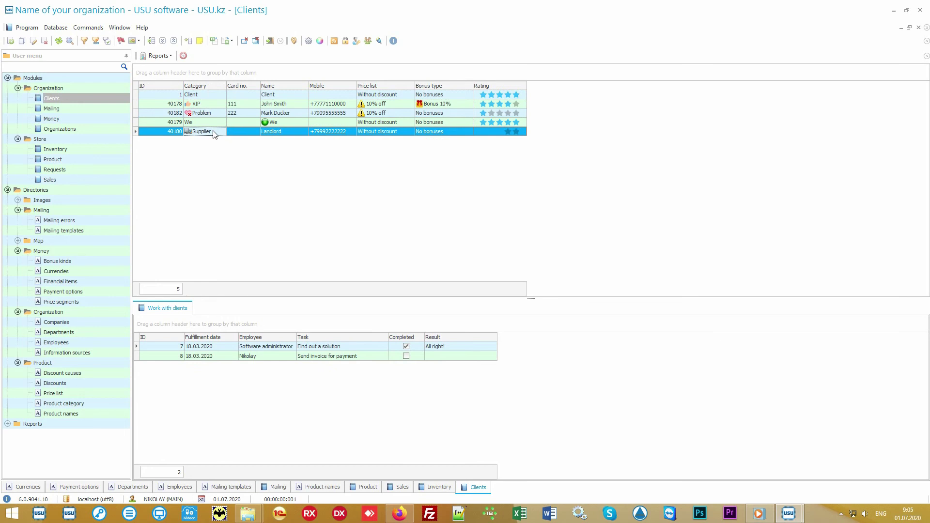
left_click(218, 105)
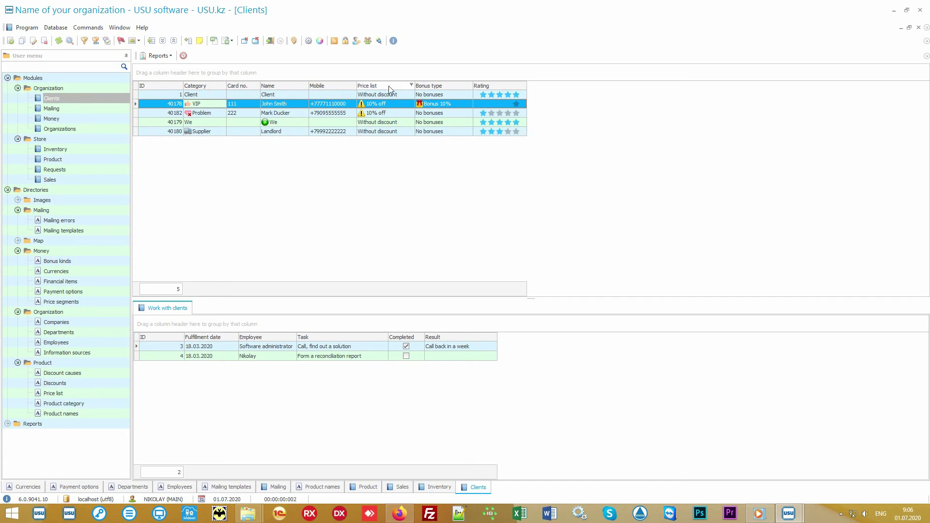
left_click(401, 97)
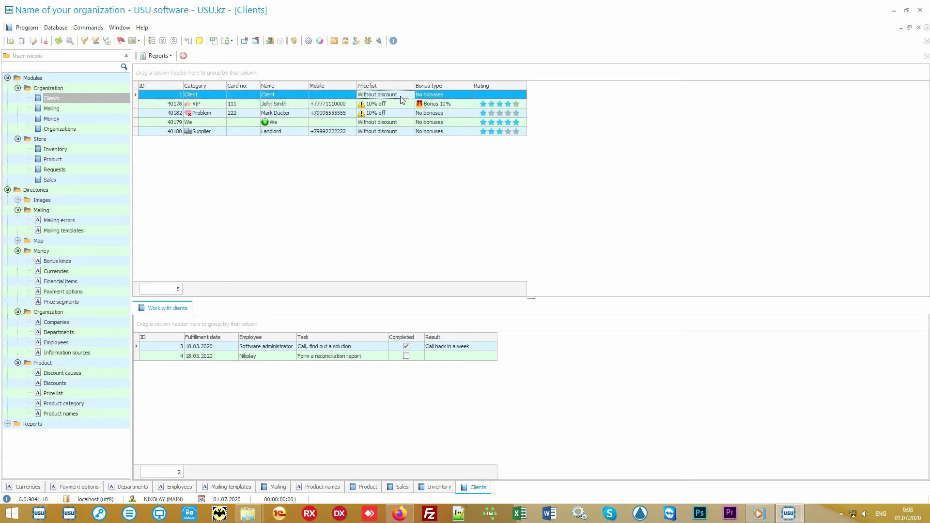
left_click(399, 104)
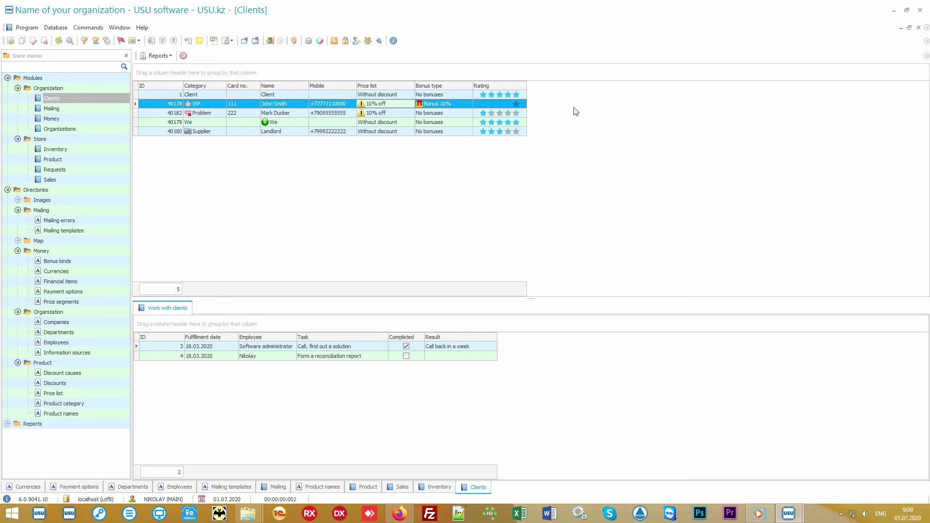
Add the Information source column to the clients table after Rating, using an enlarged column customization window, and close that window.
right_click(581, 104)
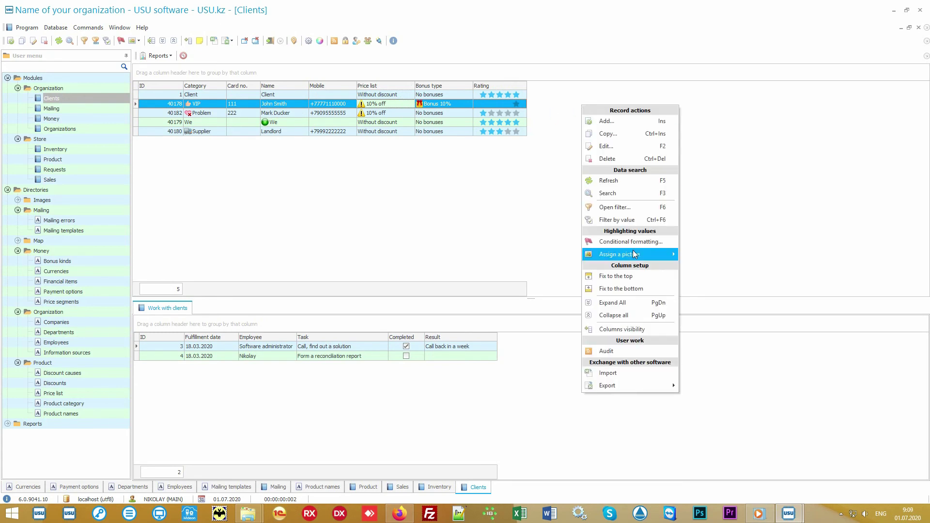
left_click(646, 327)
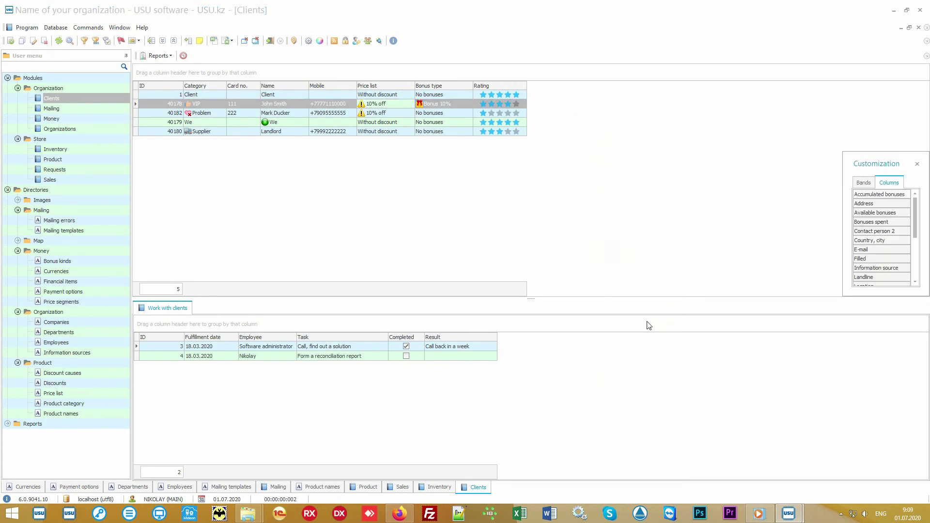
left_click_drag(844, 296, 717, 443)
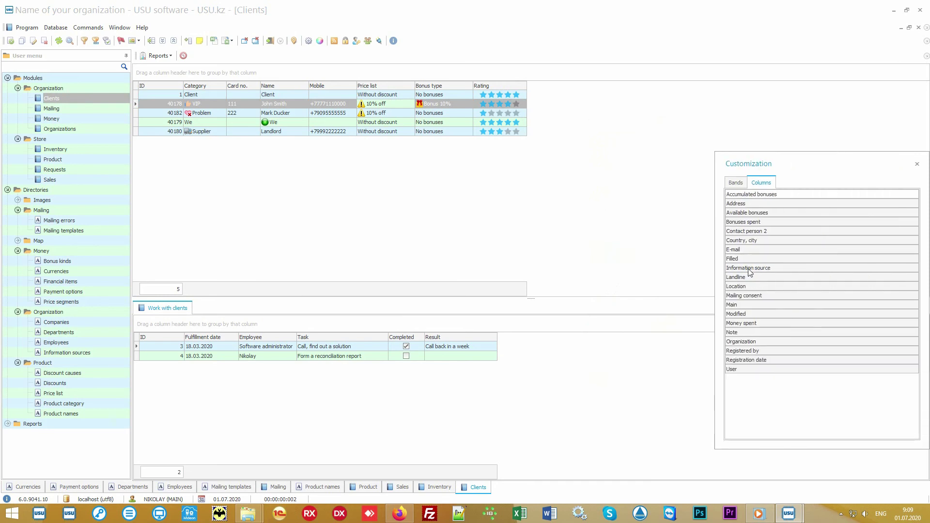
left_click_drag(749, 268, 529, 90)
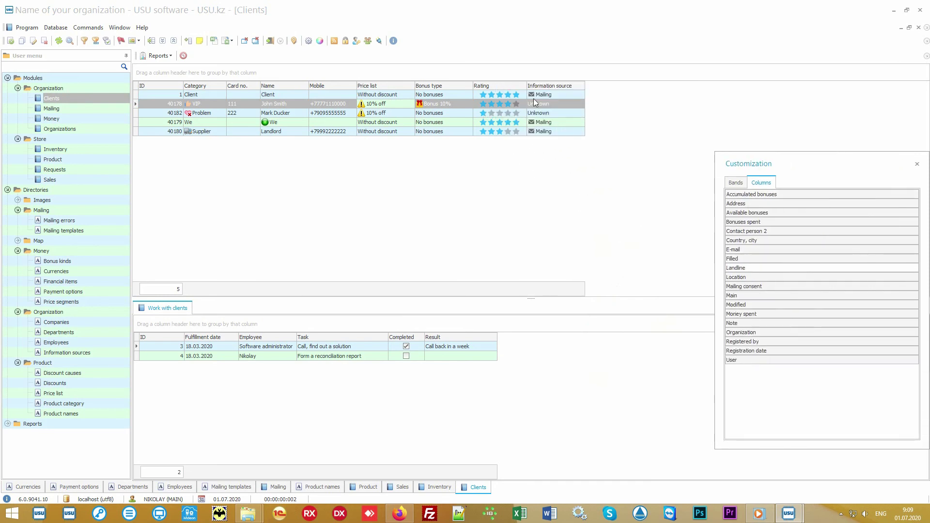
left_click(917, 164)
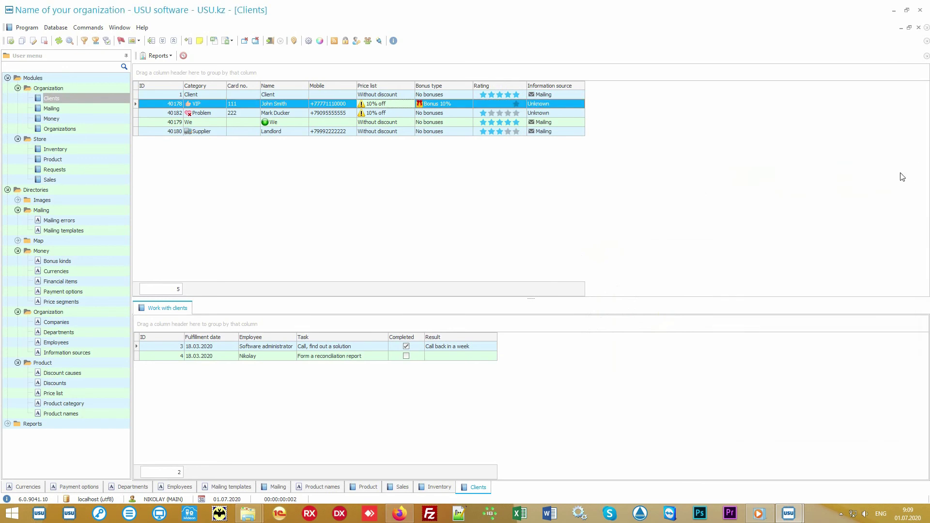
Check the information source of the Client and VIP records and the bonus type of the VIP record.
left_click(576, 96)
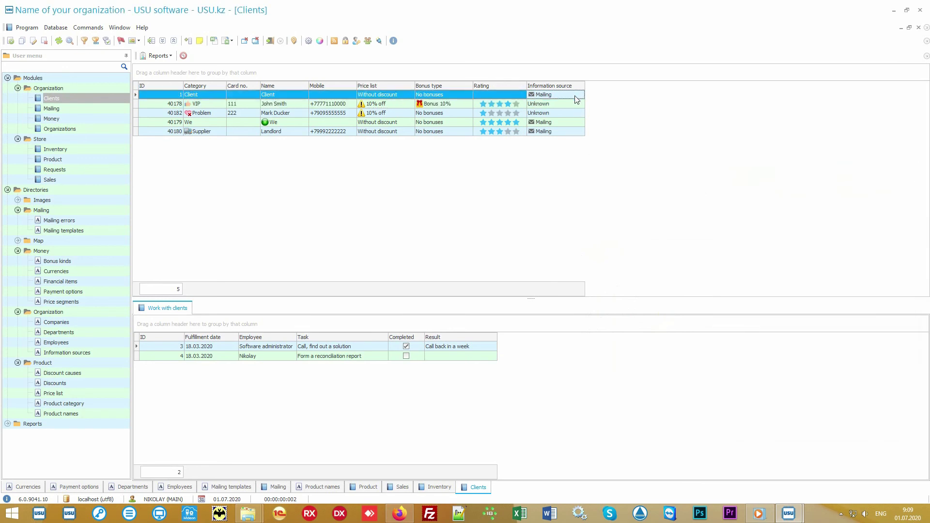
left_click(575, 105)
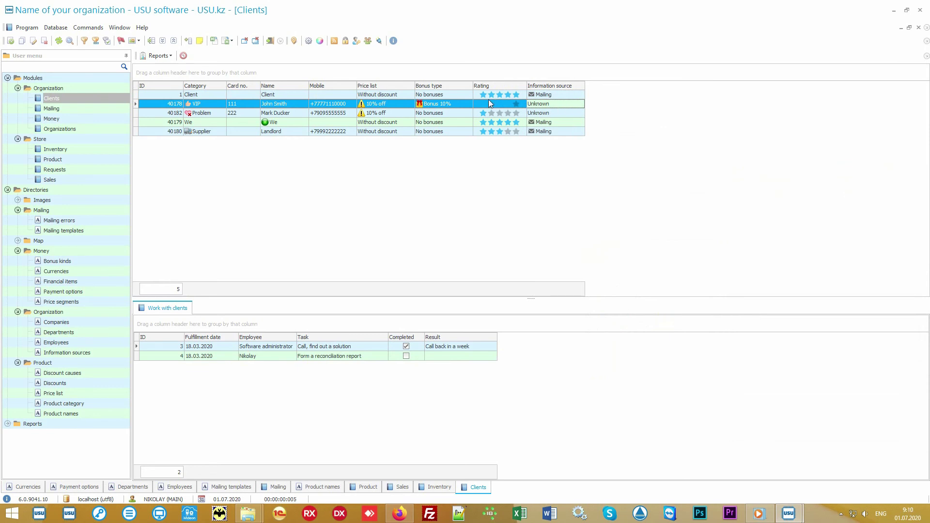
left_click(458, 104)
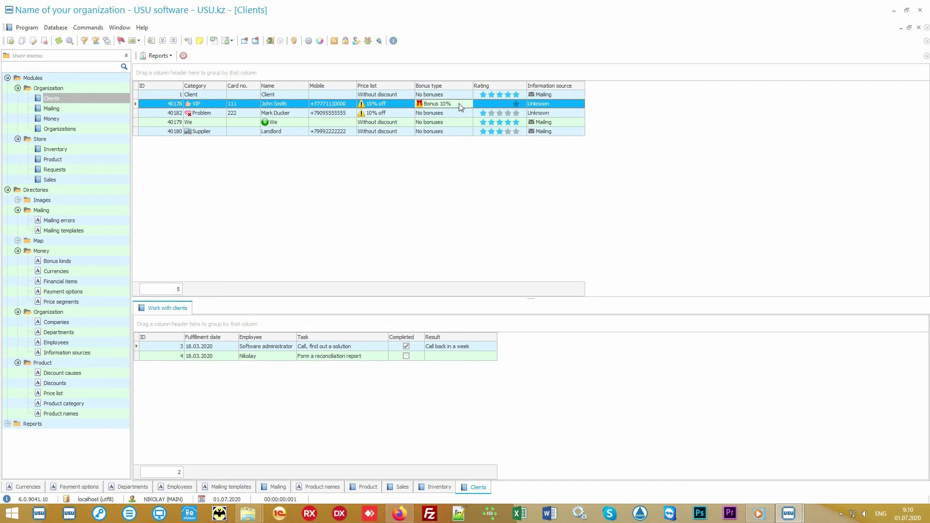
Generate the Mailing report for clients with mailing consent, then review the recipients for a new mailing and cancel it.
left_click(7, 190)
left_click(7, 200)
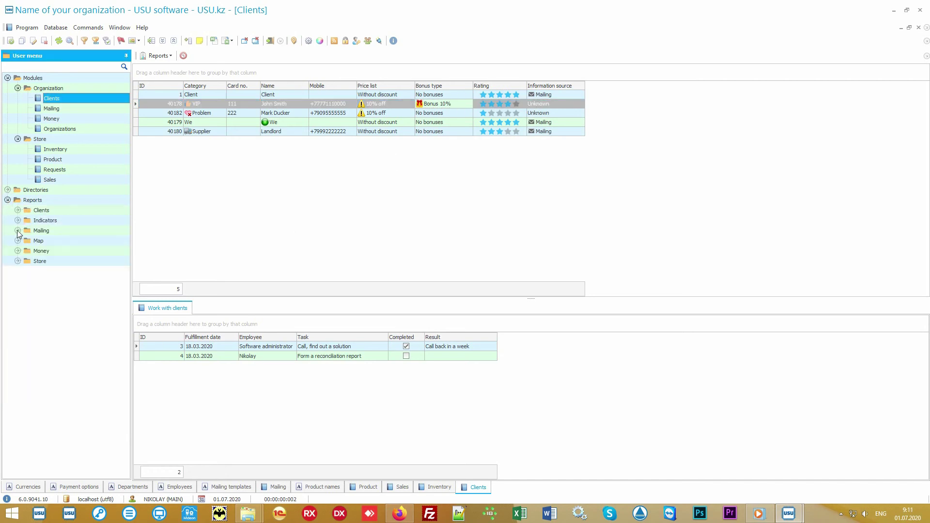
left_click(18, 231)
double_click(51, 242)
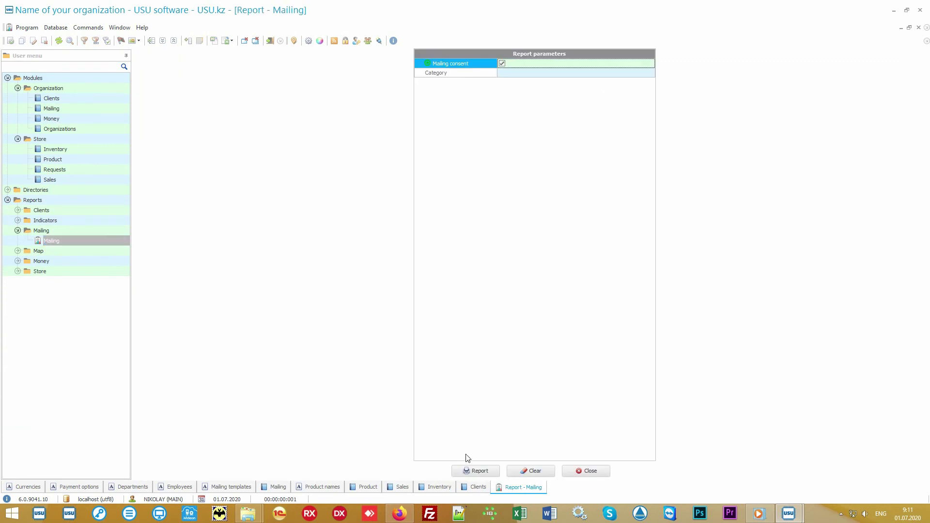
left_click(470, 473)
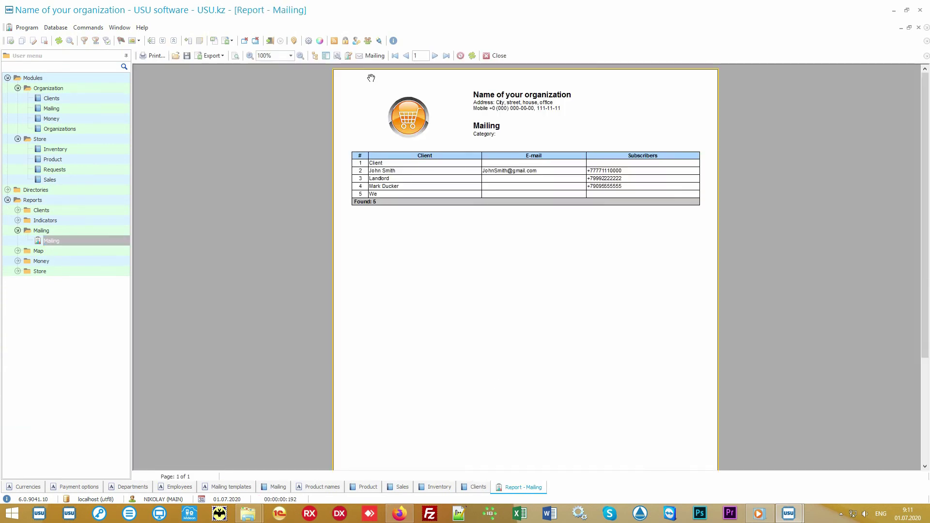
left_click(375, 56)
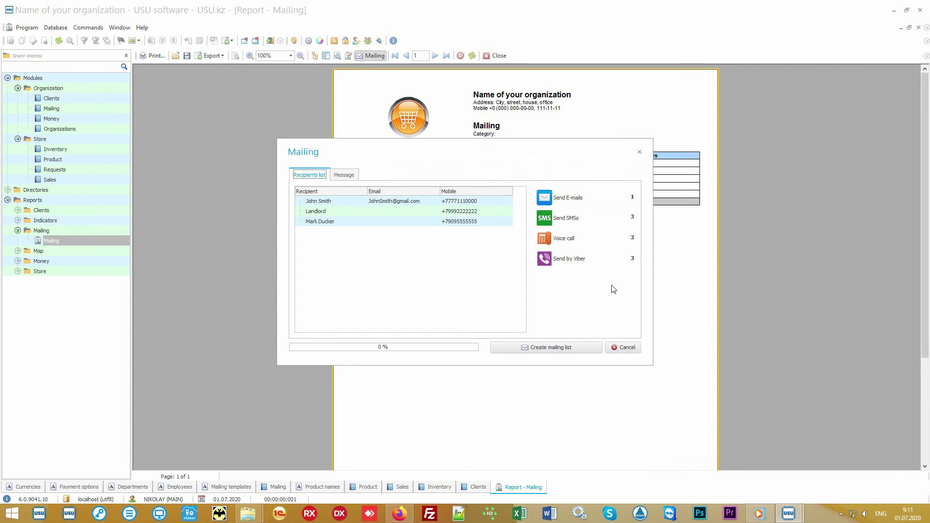
left_click(626, 347)
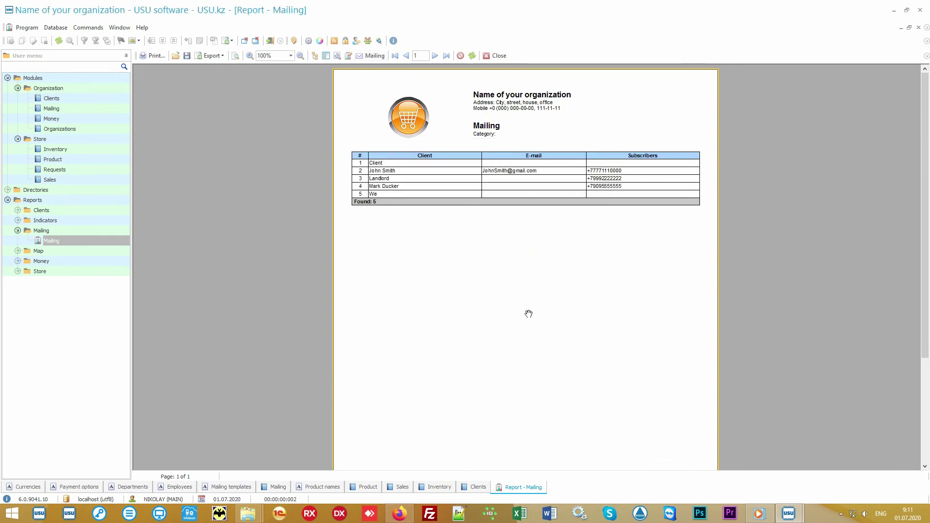
Generate the Salary report from the Money reports for all employees, review it, and return to the Clients module.
left_click(99, 262)
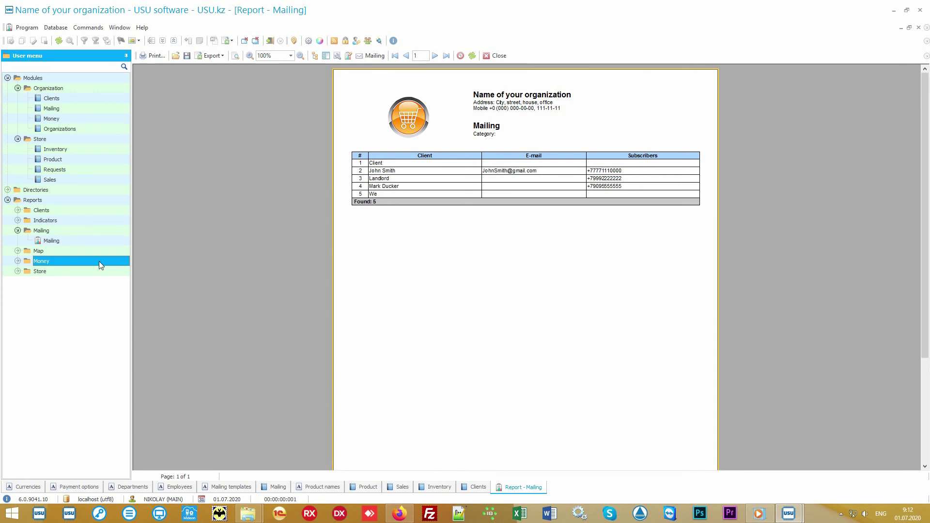
double_click(99, 261)
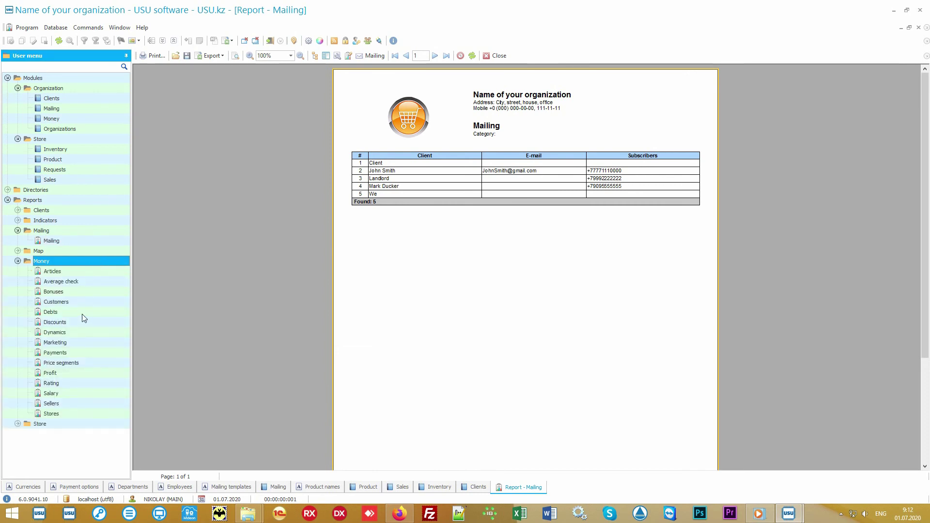
double_click(69, 394)
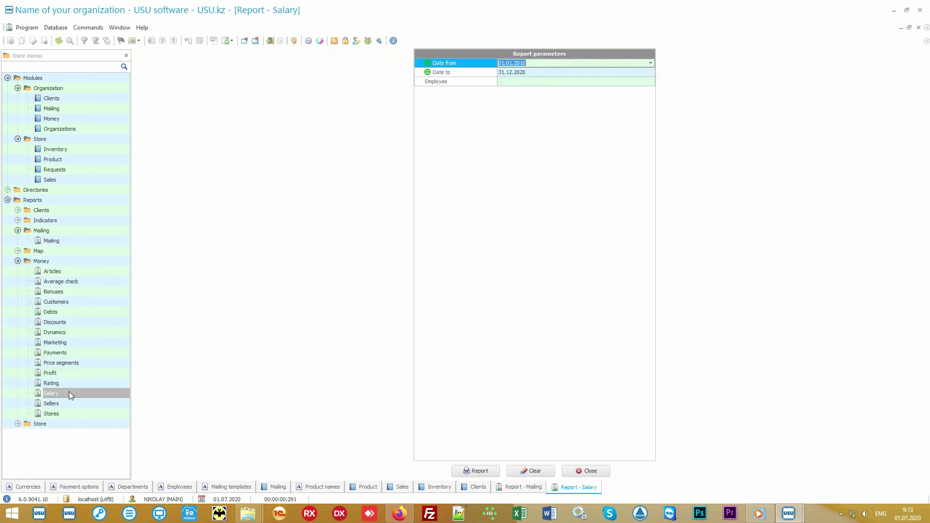
left_click(474, 471)
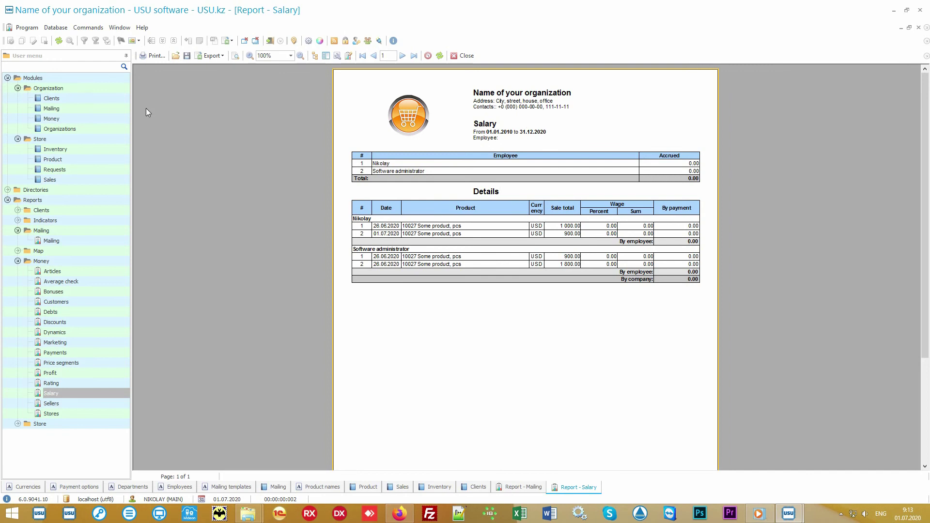
left_click(80, 99)
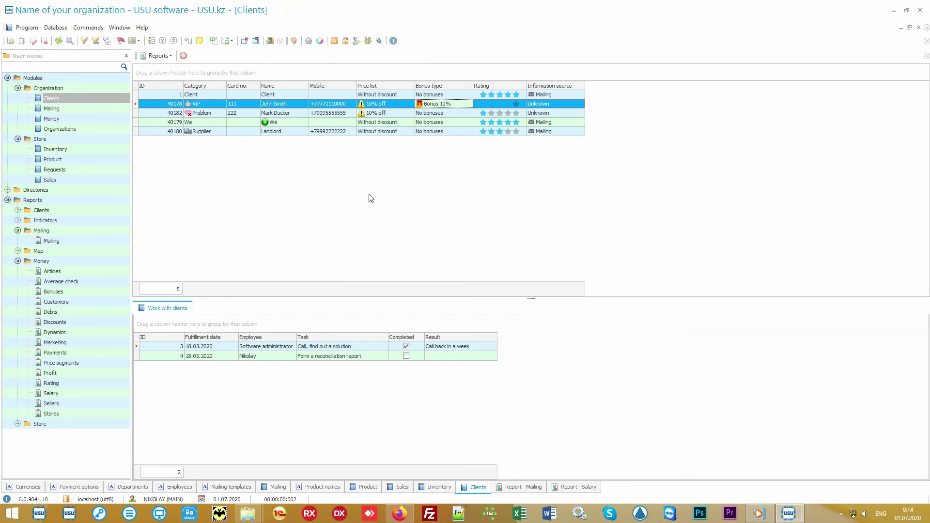
Collapse the Modules branch and the Mailing and Money report groups, and expand the Store report group.
left_click(17, 79)
left_click(8, 78)
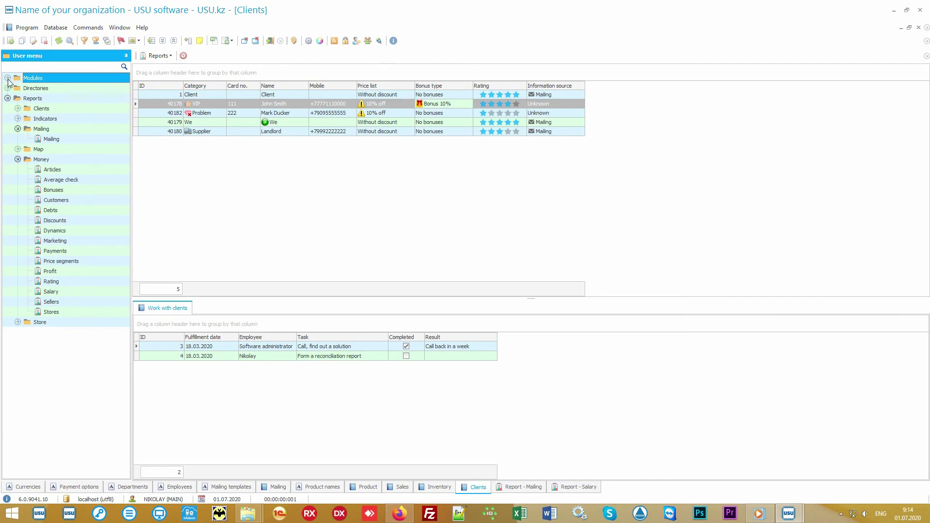
left_click(42, 129)
left_click(18, 129)
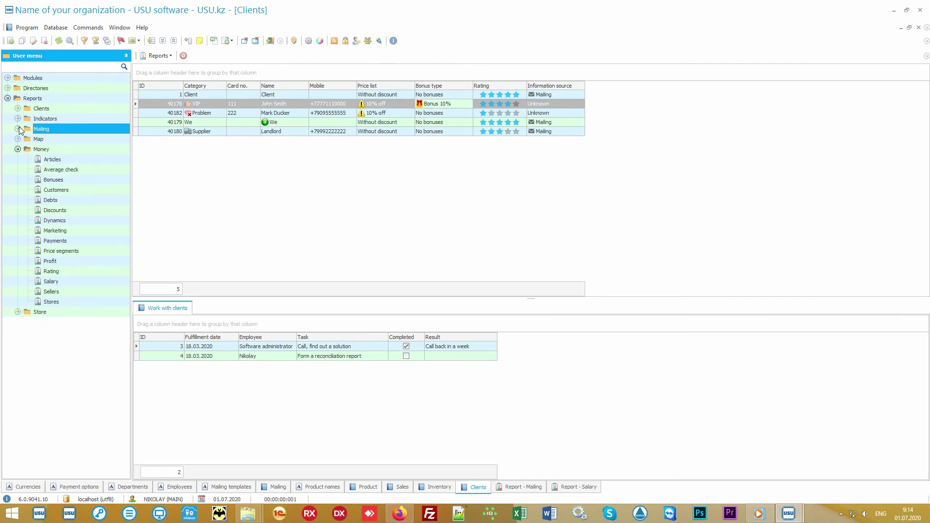
left_click(35, 149)
left_click(18, 149)
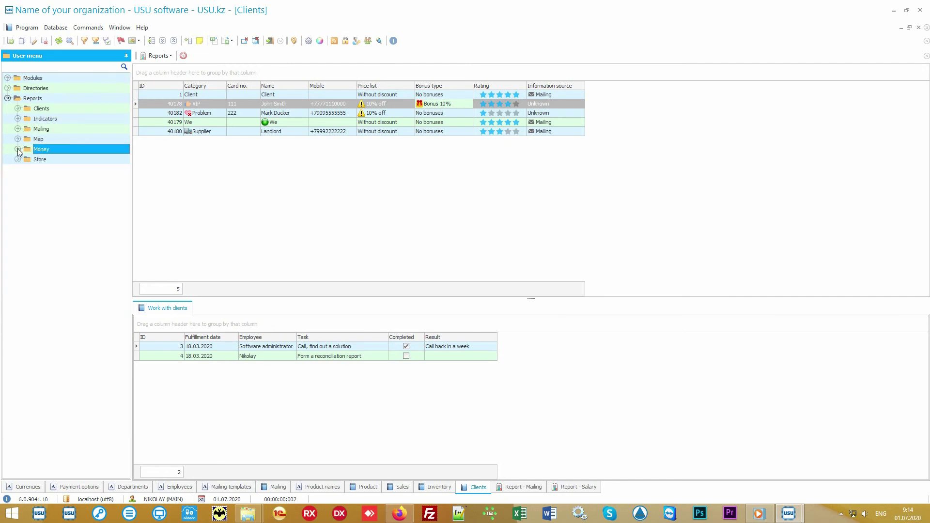
double_click(48, 161)
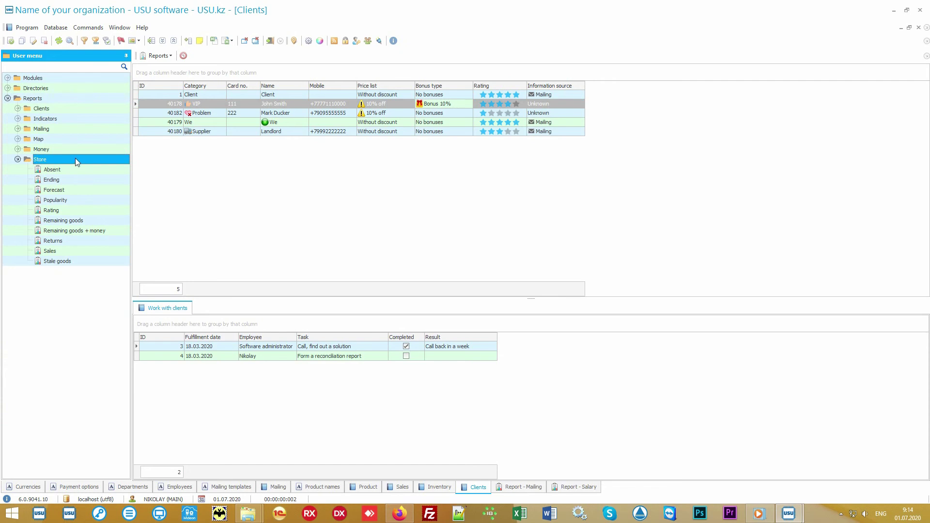
Generate the store's Popularity and Rating reports and compare product amounts with product sums.
double_click(79, 200)
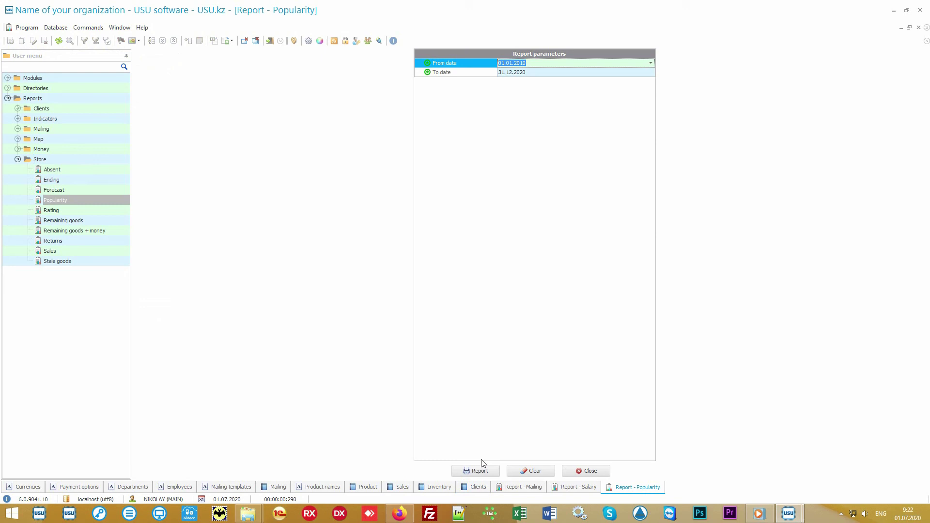
left_click(482, 468)
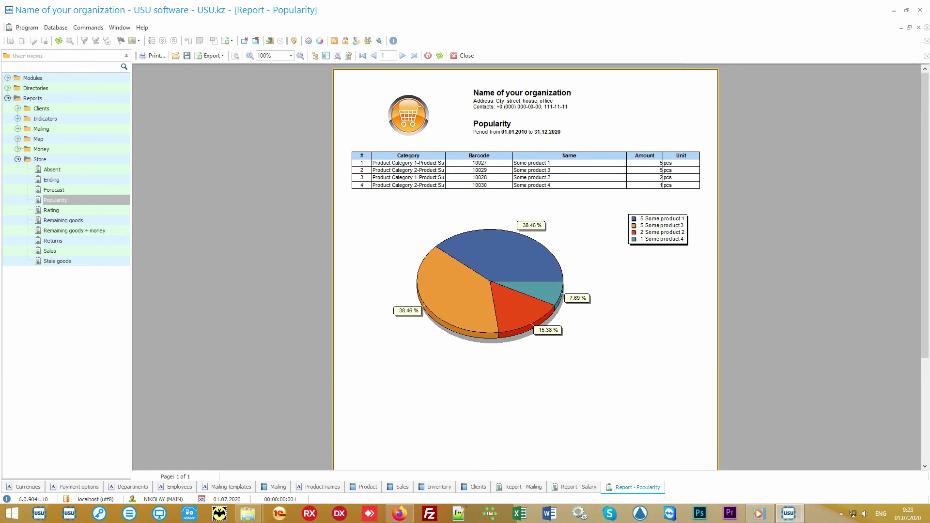
left_click(88, 212)
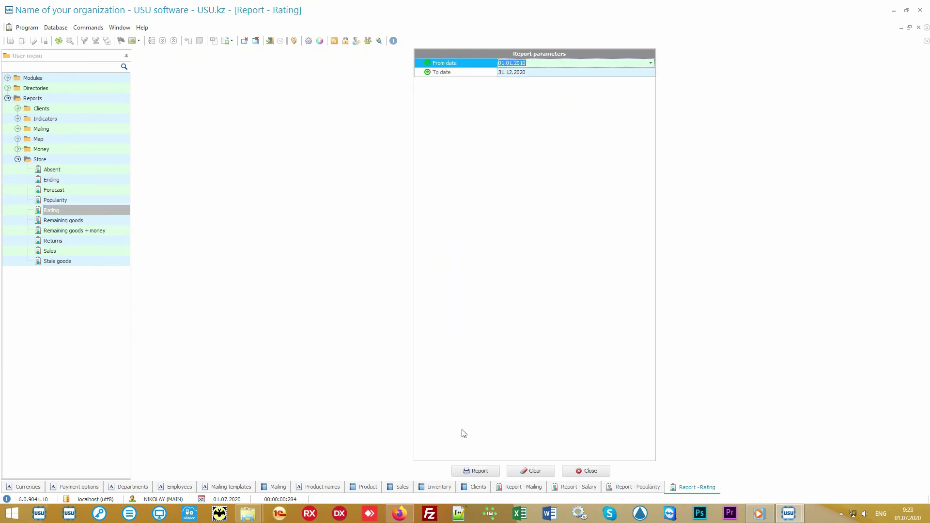
left_click(476, 471)
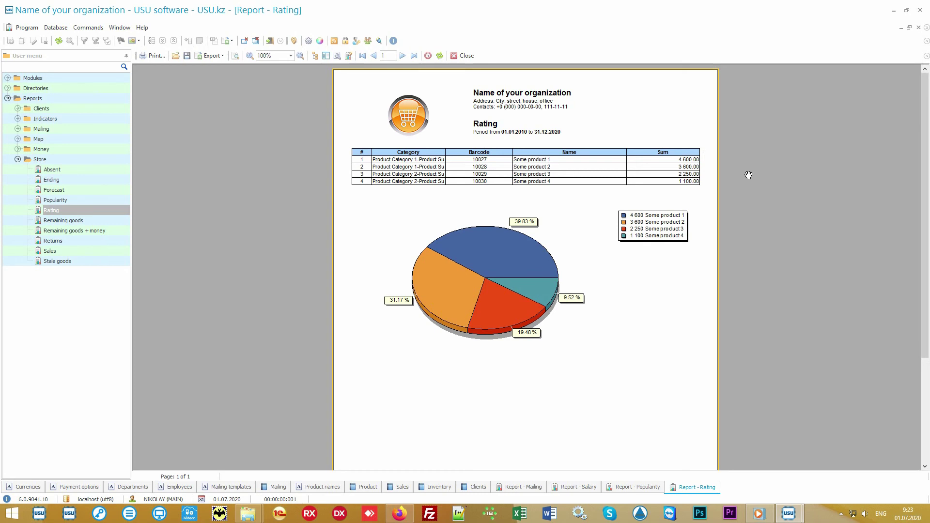
left_click(632, 488)
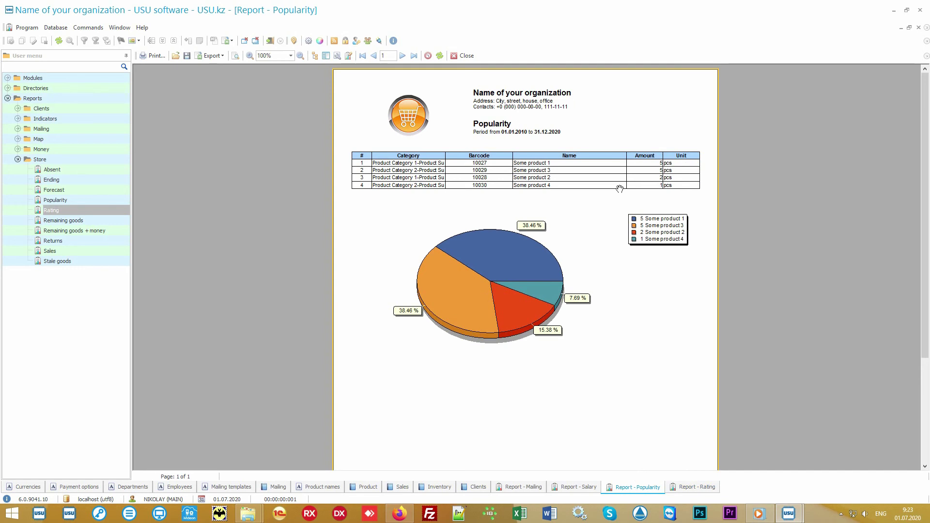
left_click(677, 492)
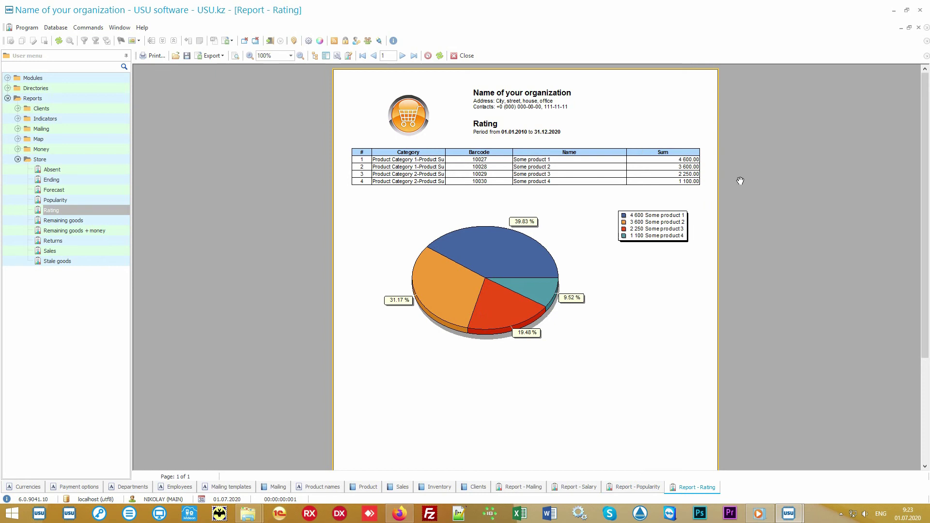
Generate the store's Sales report for all categories, stores and sellers, and open a second set of Sales report parameters.
left_click(85, 250)
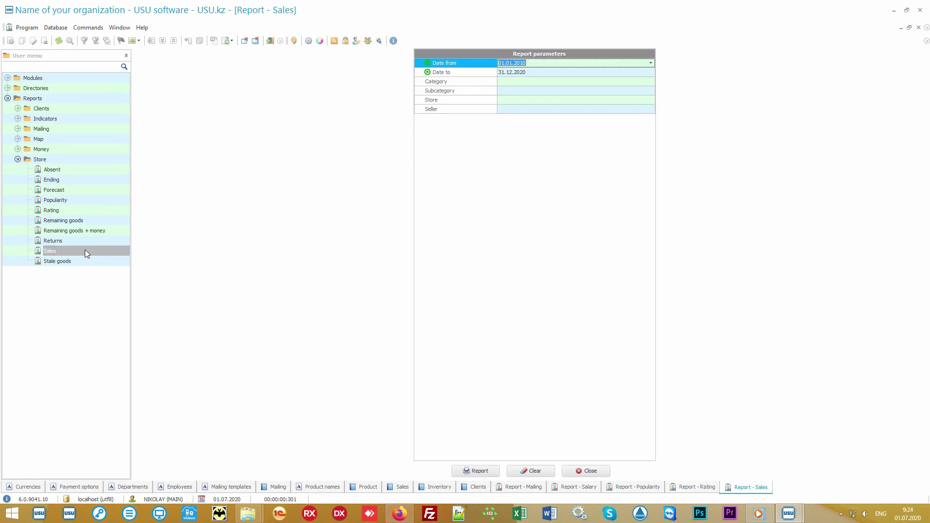
left_click(477, 469)
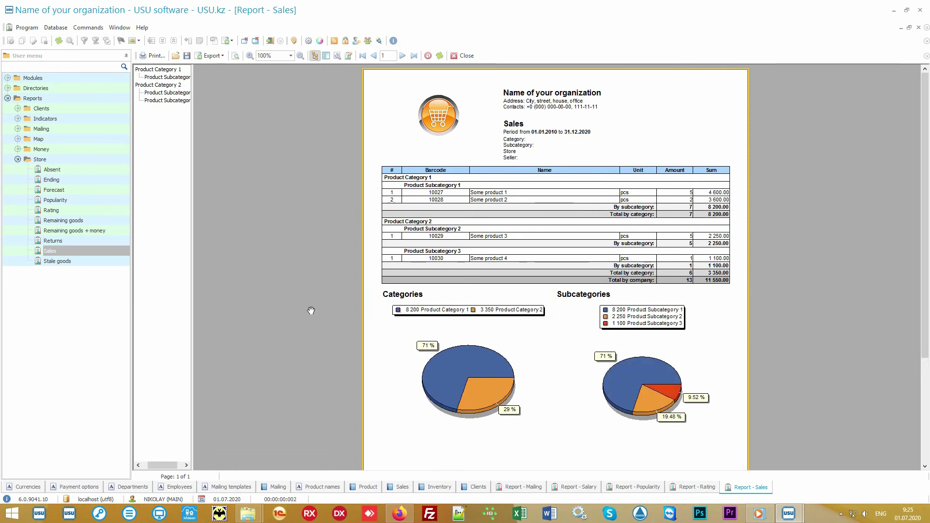
double_click(95, 249)
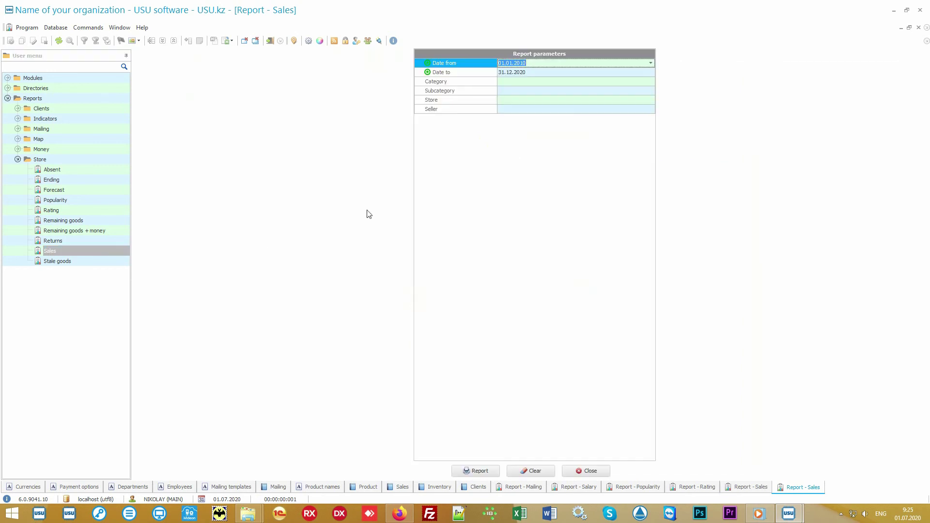
Set the Sales report period from 01.07.2020 to 05.07.2020 and generate the report for all categories, stores and sellers.
key("Delete")
key("Tab")
key("Delete")
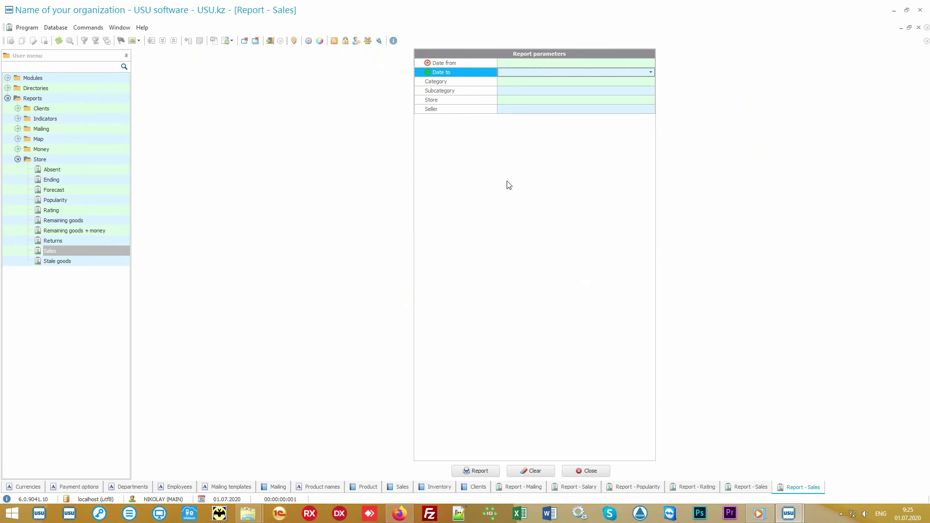
key("shift+Tab")
left_click(651, 64)
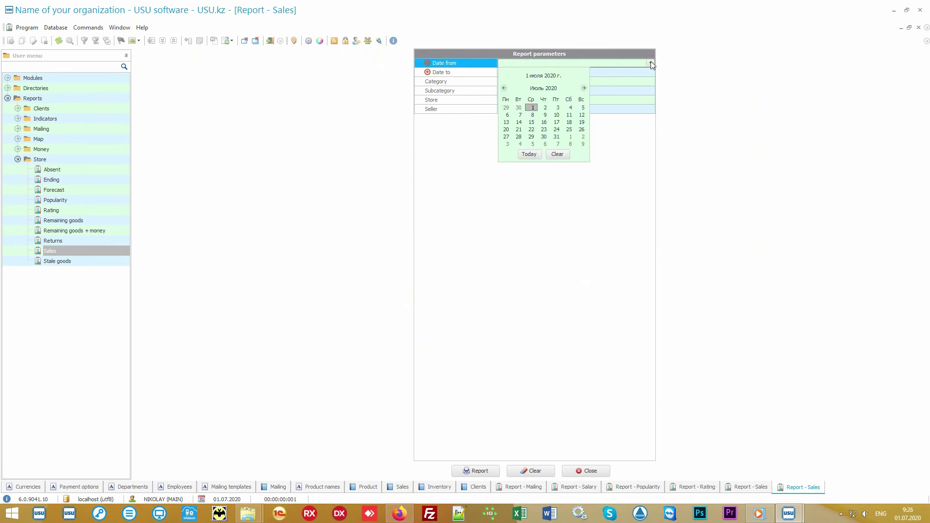
left_click(529, 154)
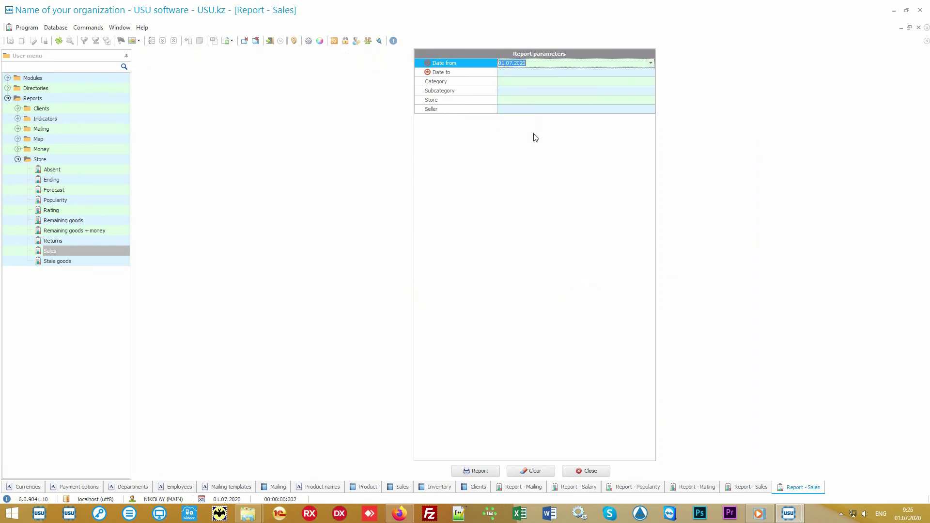
left_click(528, 72)
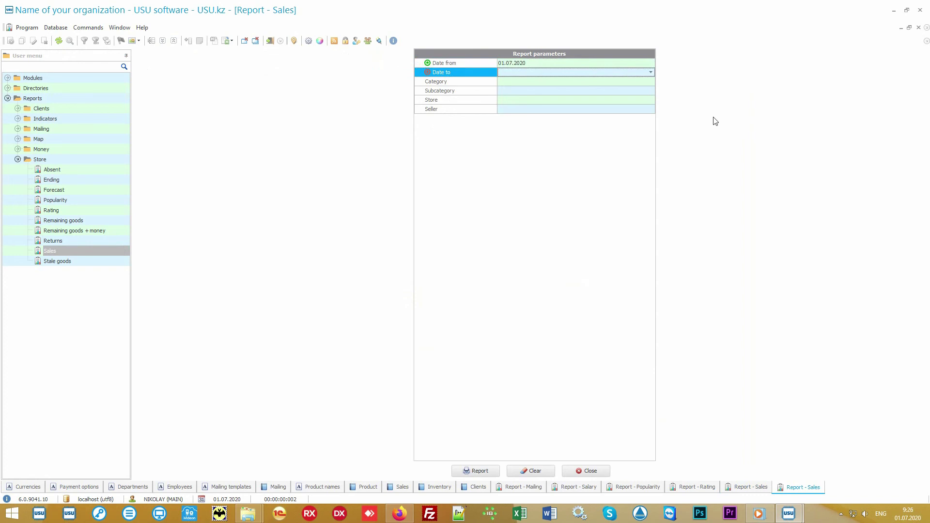
type("05.07.2020")
key("Tab")
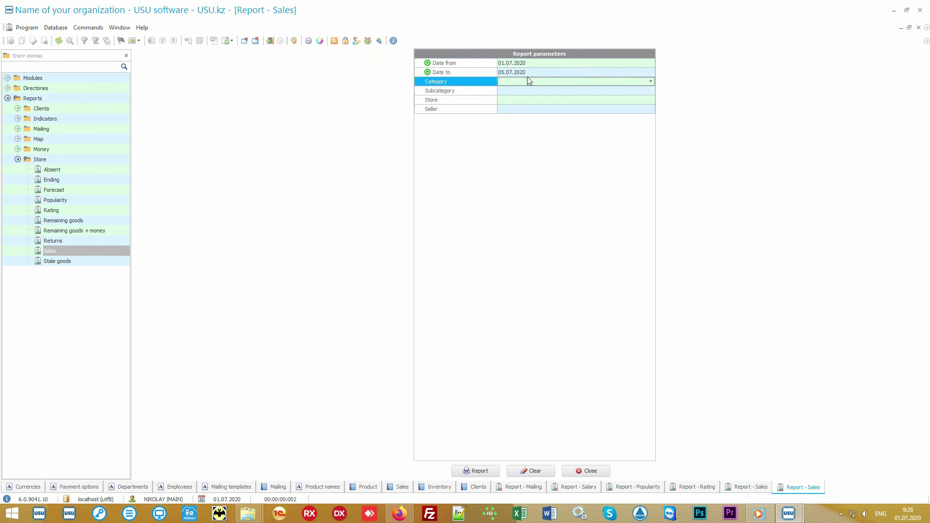
left_click(475, 470)
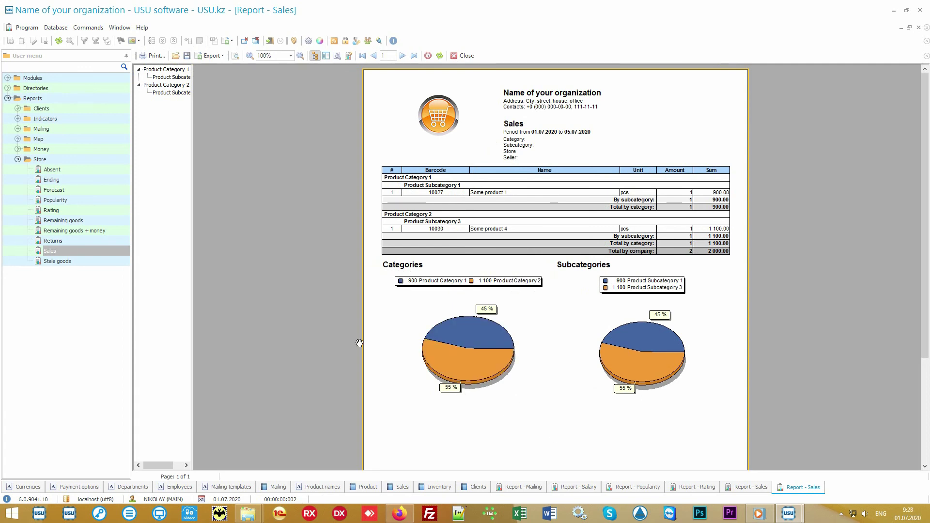
Look through the list of reports in the Store group, from Absent down to Stale goods.
left_click(72, 162)
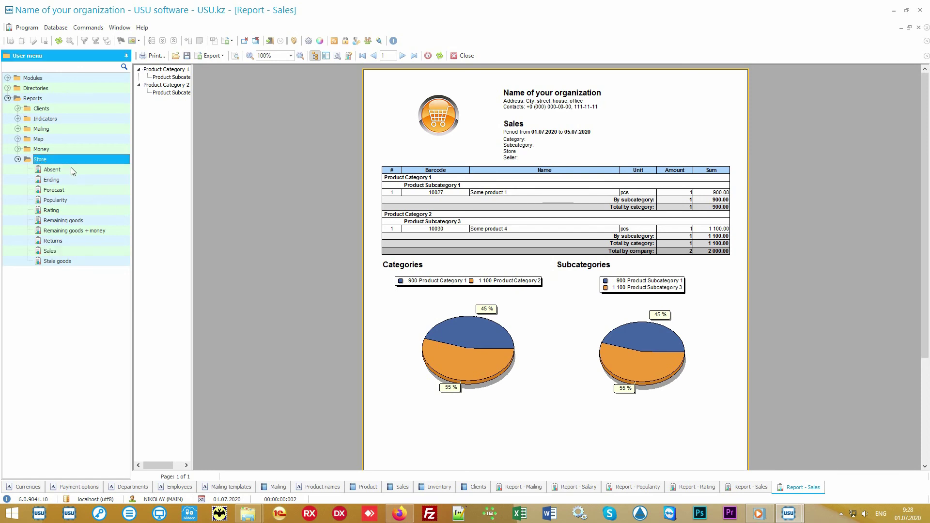
key("Down")
key("Down")
key("Down")
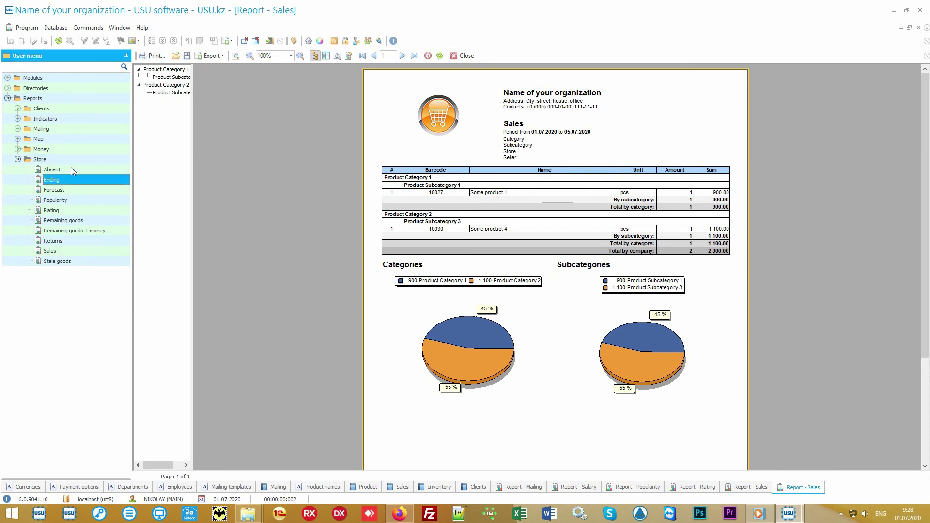
key("Down")
key("Down")
key("Down")
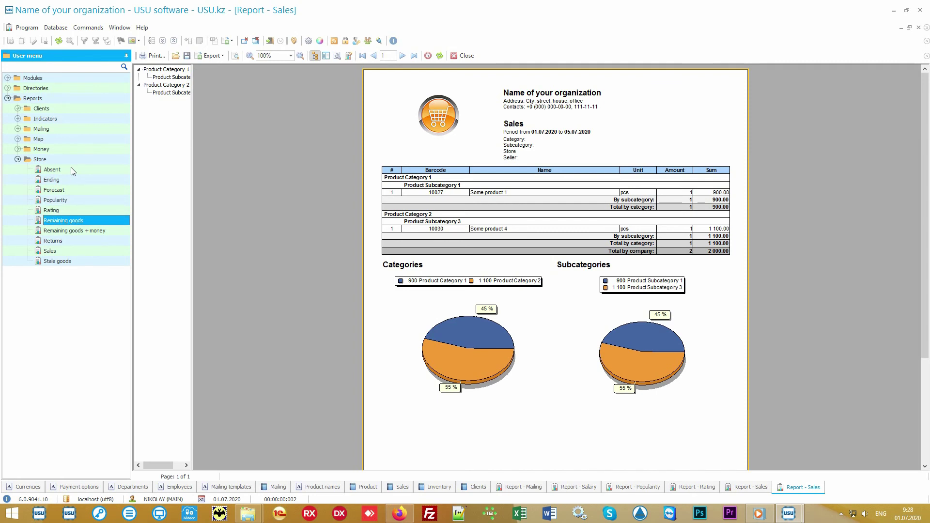
key("Down")
key("Down")
key("Down")
key("Down")
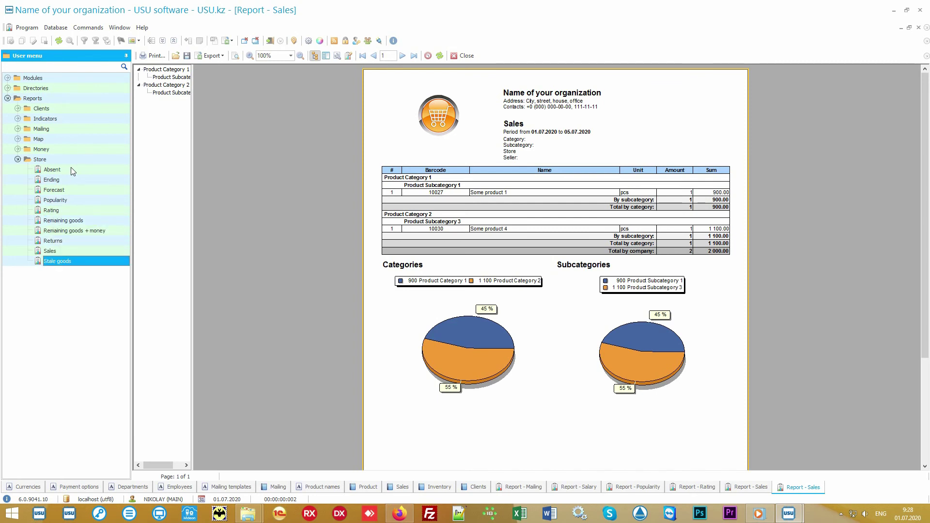
Expand the Money report group to view its reports, collapse it again and return to the Store group.
left_click(18, 150)
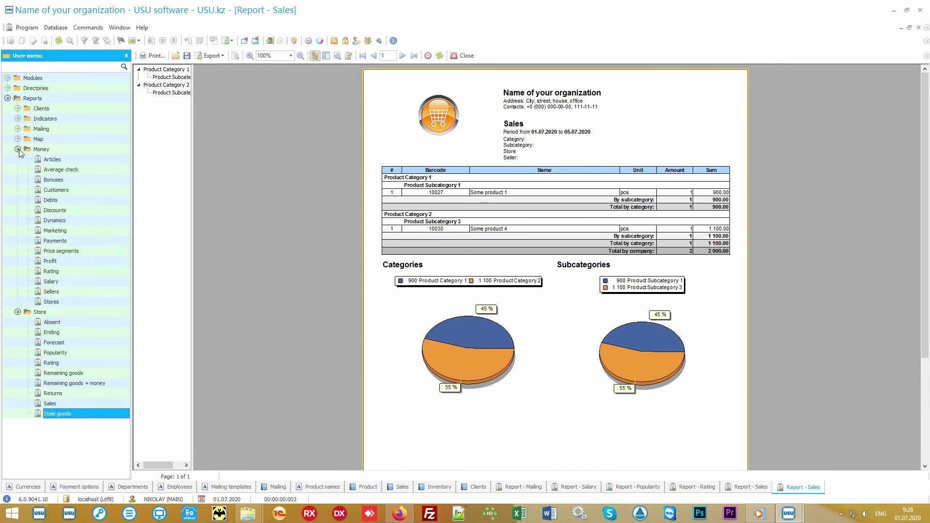
left_click(18, 149)
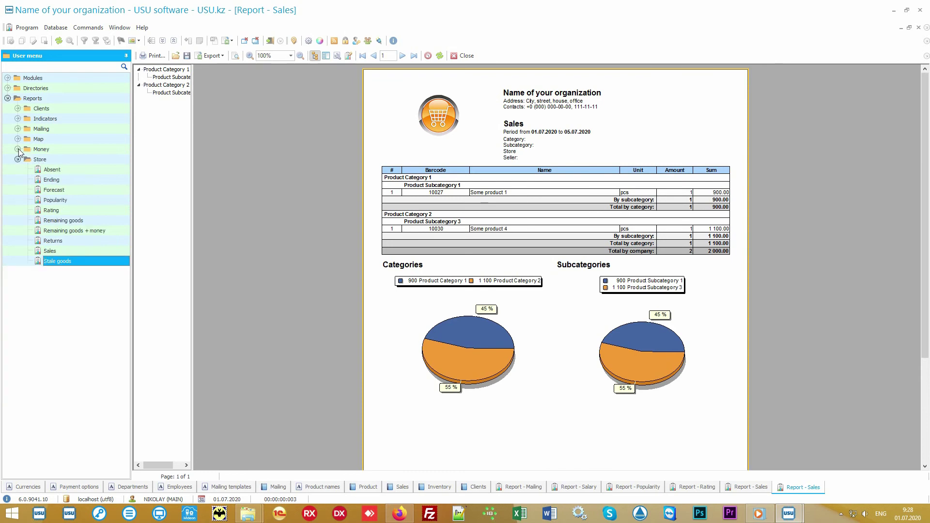
left_click(59, 159)
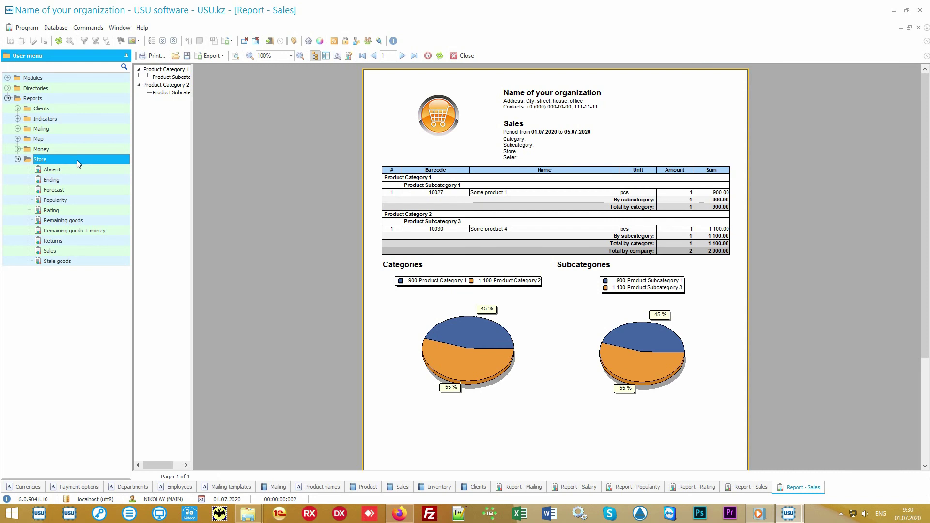
Open new Sales report parameters and go through the date, category, subcategory, store and seller filters, checking the category options.
double_click(78, 251)
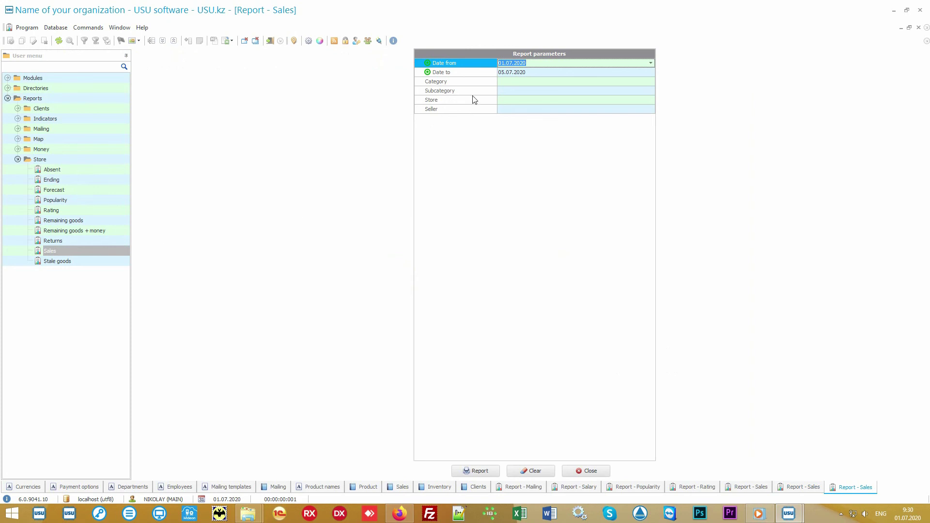
left_click(479, 73)
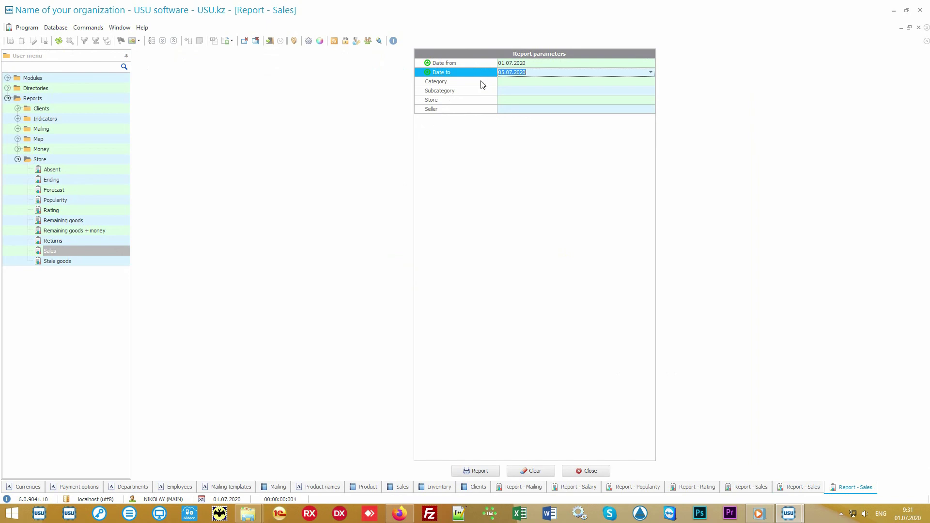
left_click(482, 83)
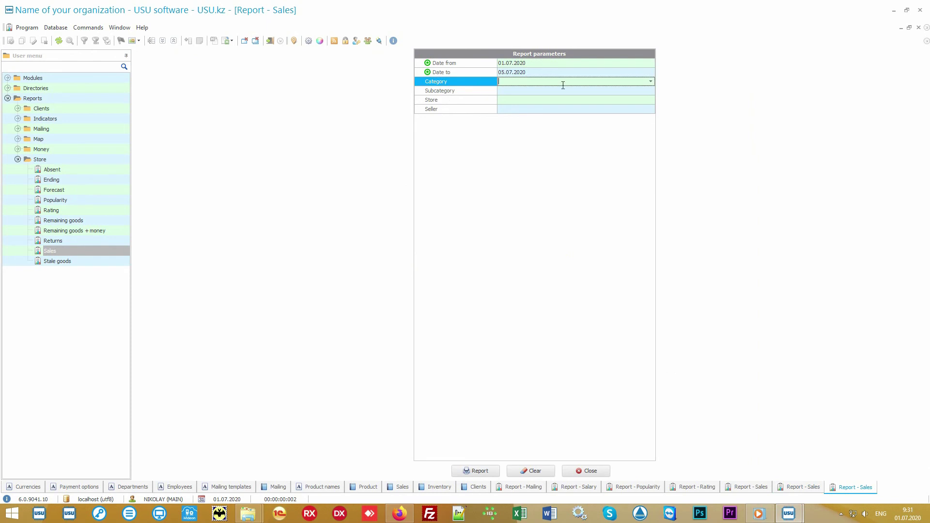
left_click(650, 83)
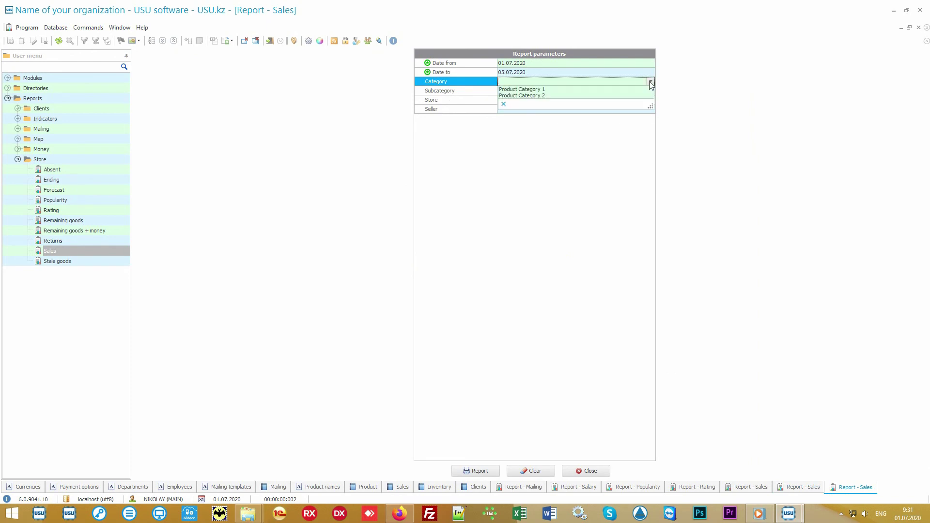
left_click(650, 83)
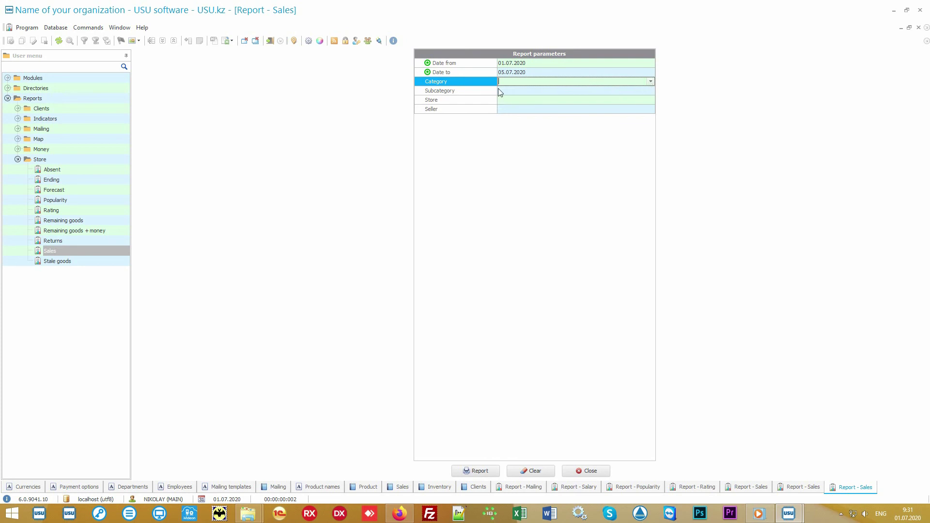
left_click(482, 93)
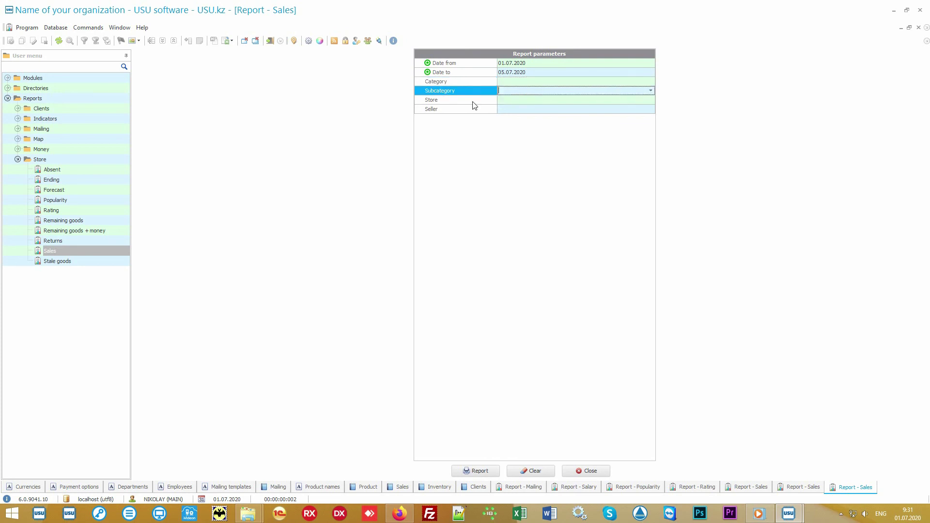
left_click(473, 101)
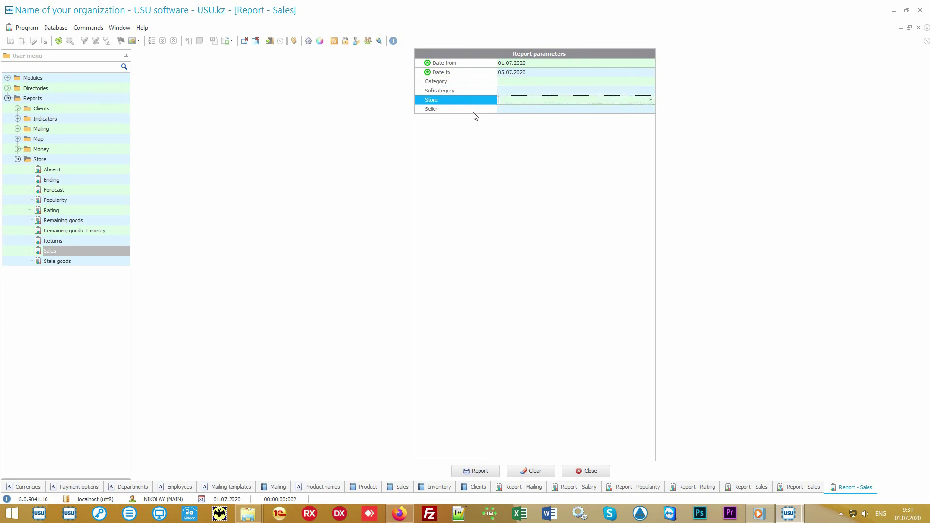
left_click(474, 113)
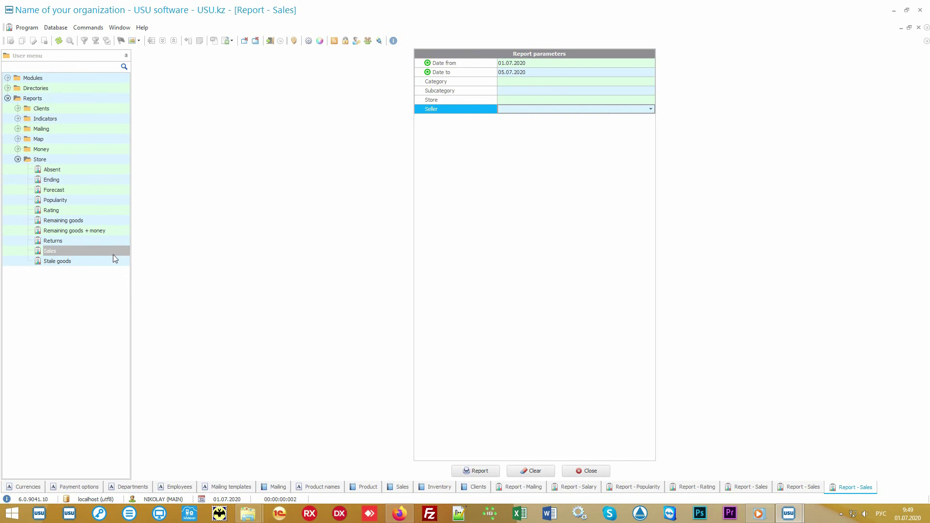
Generate the store's Stale goods and Absent reports for the period 01.01.2010 to 31.12.2020 and review the asked products.
left_click(89, 263)
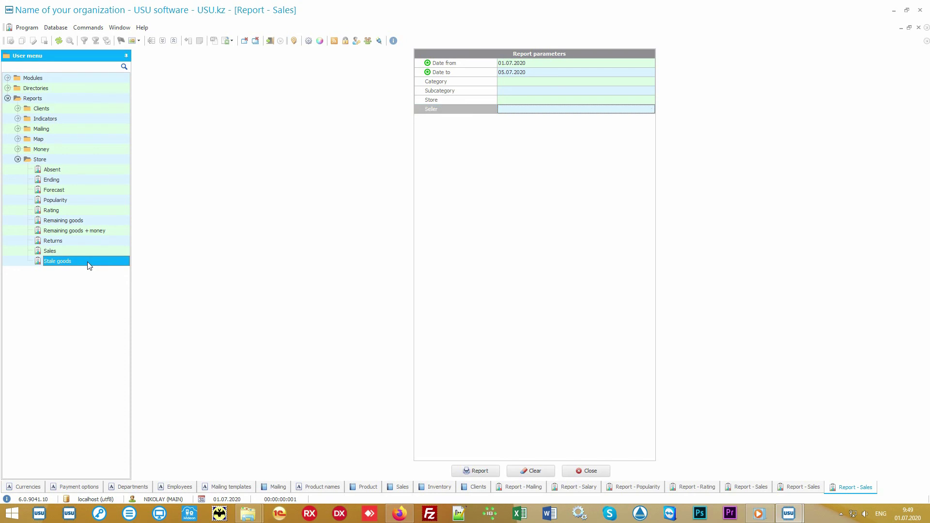
left_click(474, 471)
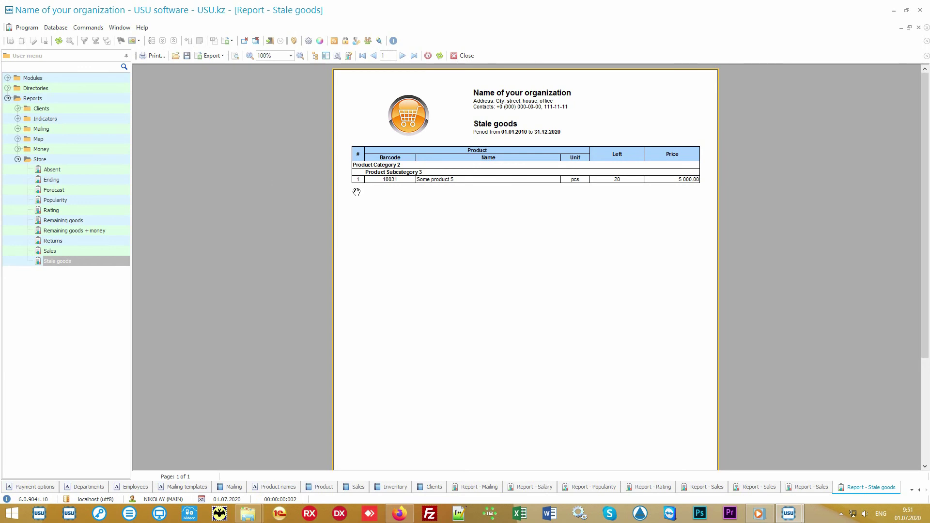
left_click(64, 171)
double_click(64, 171)
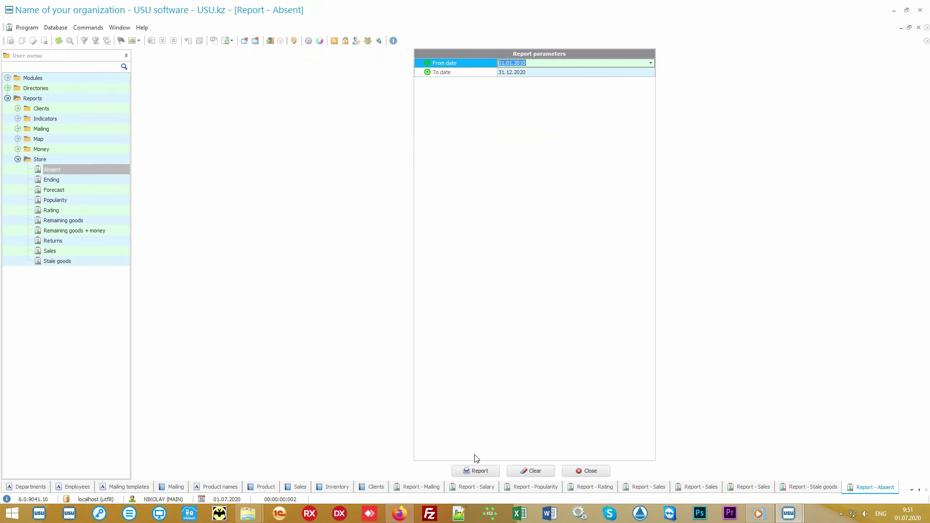
left_click(488, 471)
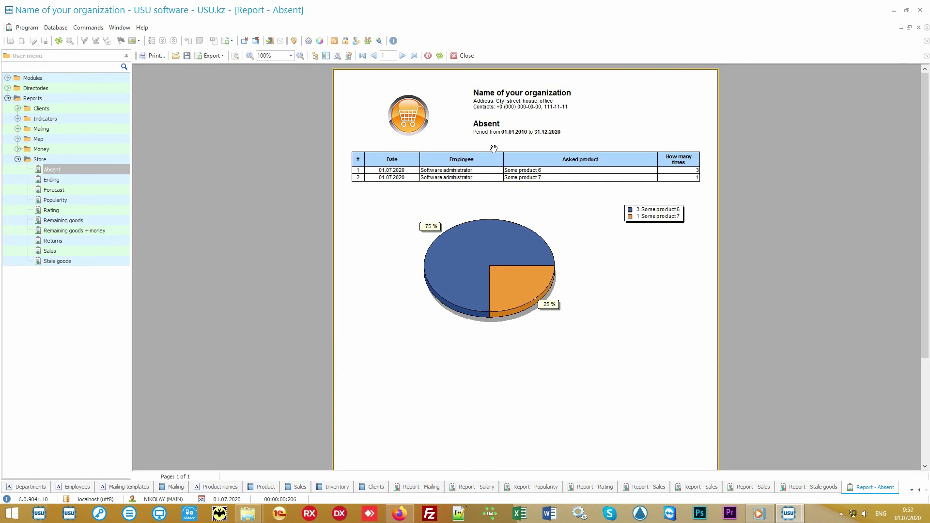
mouse_move(568, 207)
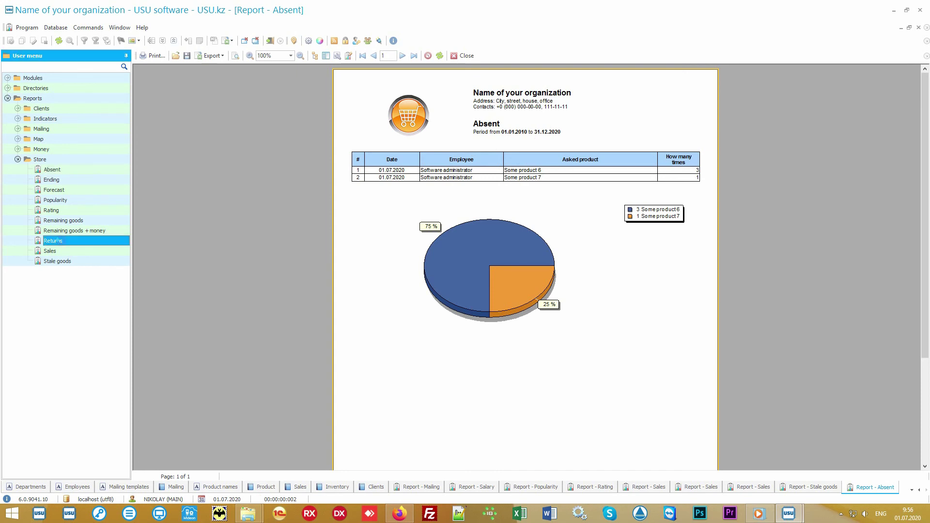
Generate the store's Returns report for all departments and the Forecast report for 01.06.2020 to 01.07.2020.
left_click(53, 240)
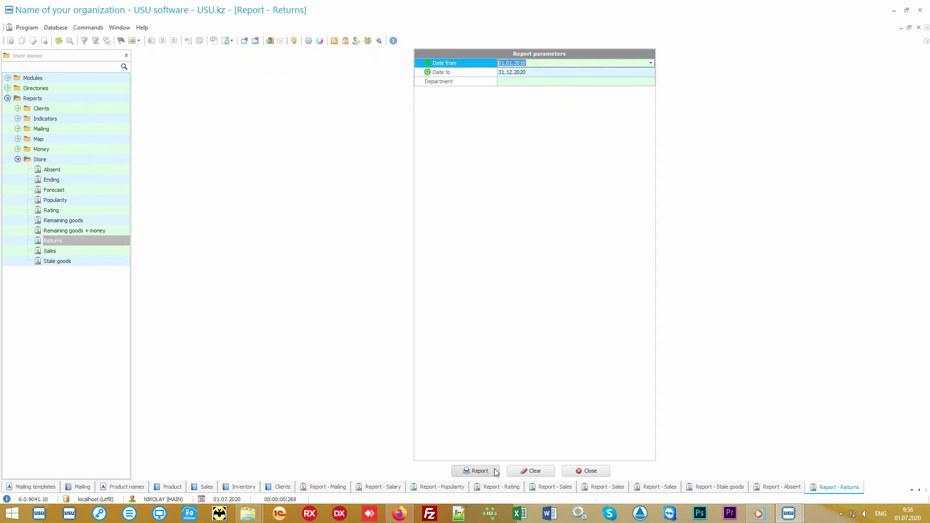
left_click(473, 469)
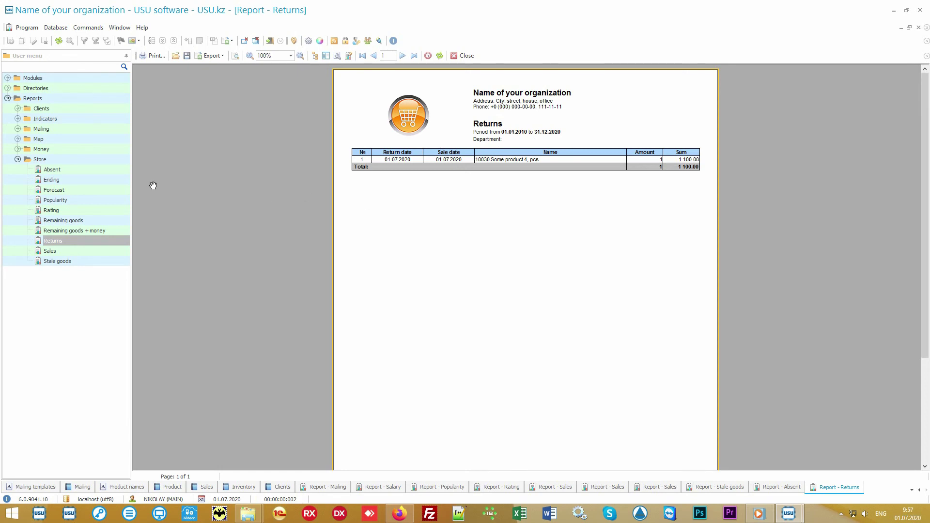
double_click(79, 194)
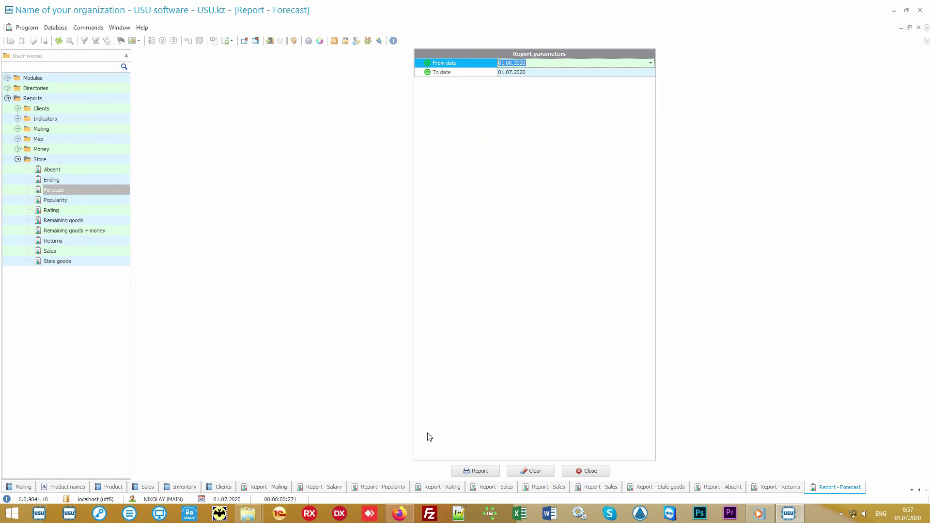
left_click(480, 471)
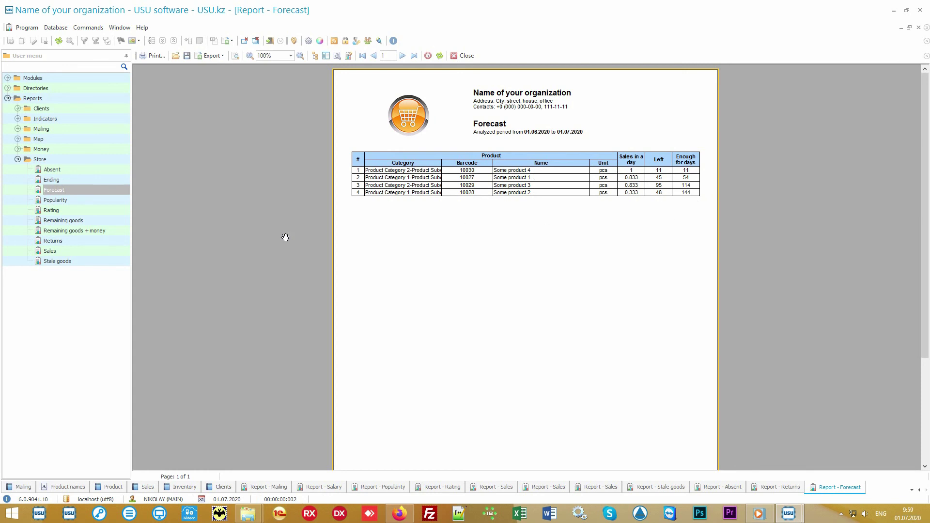
Generate the store's Ending and Remaining goods reports for 01.07.2020, covering all departments and categories.
left_click(103, 178)
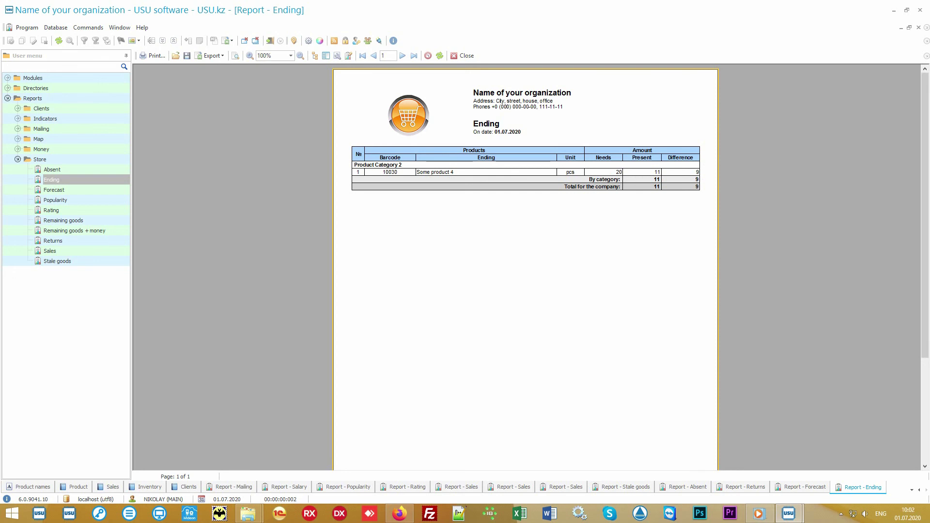
left_click(93, 221)
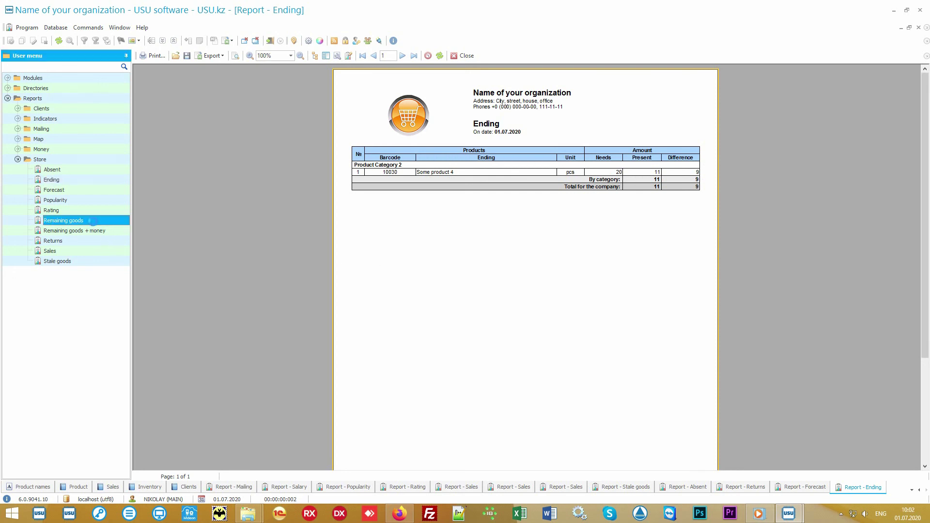
left_click(484, 470)
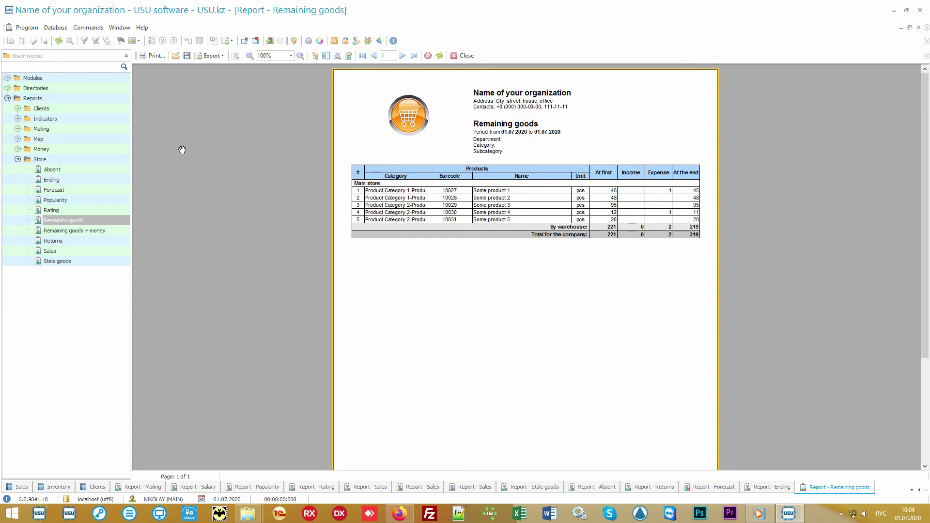
Expand the Money report group and collapse the Store report group in the user menu.
double_click(91, 150)
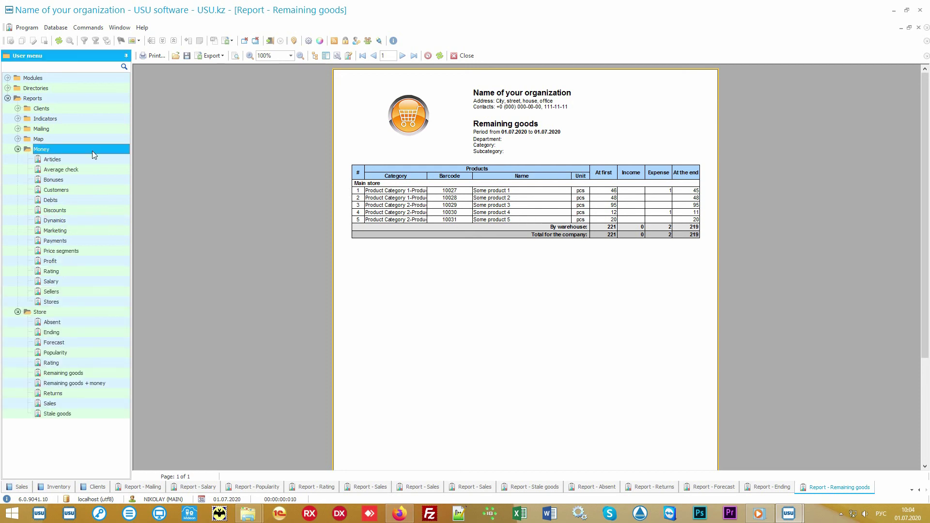
left_click(31, 315)
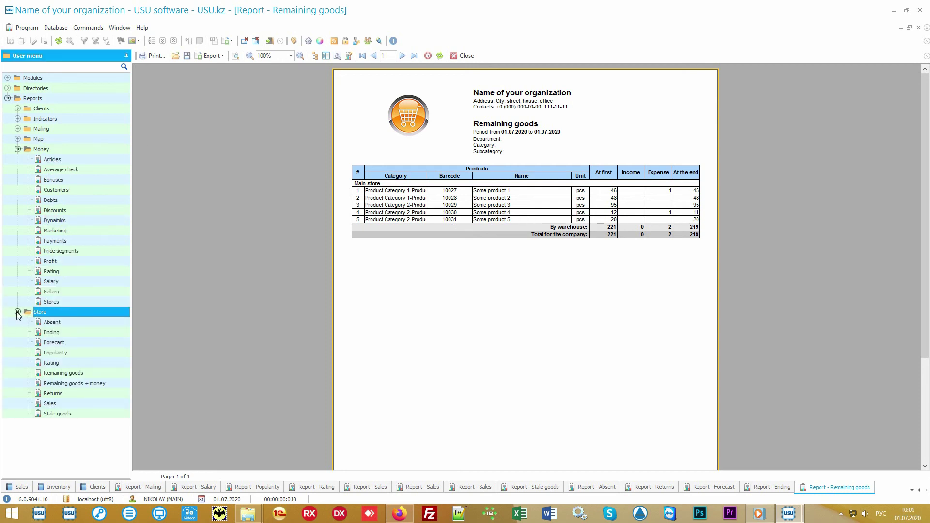
left_click(18, 312)
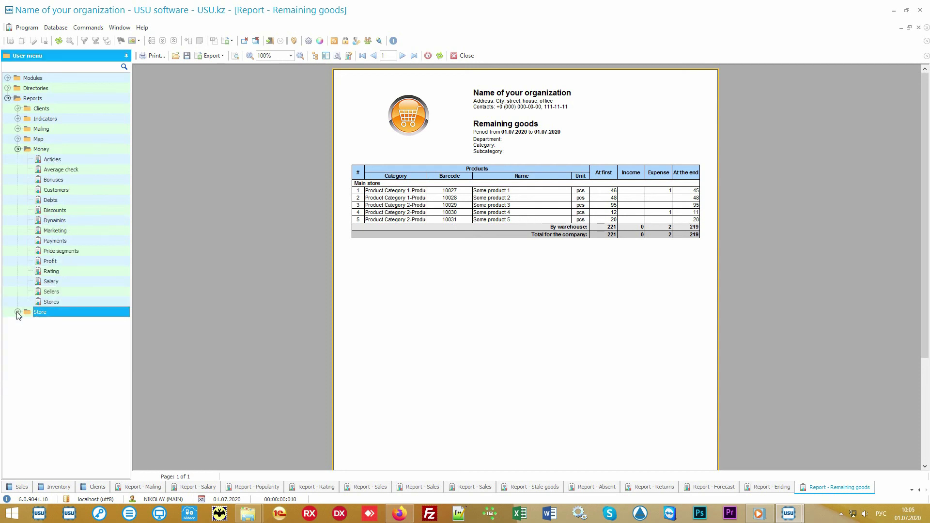
left_click(71, 149)
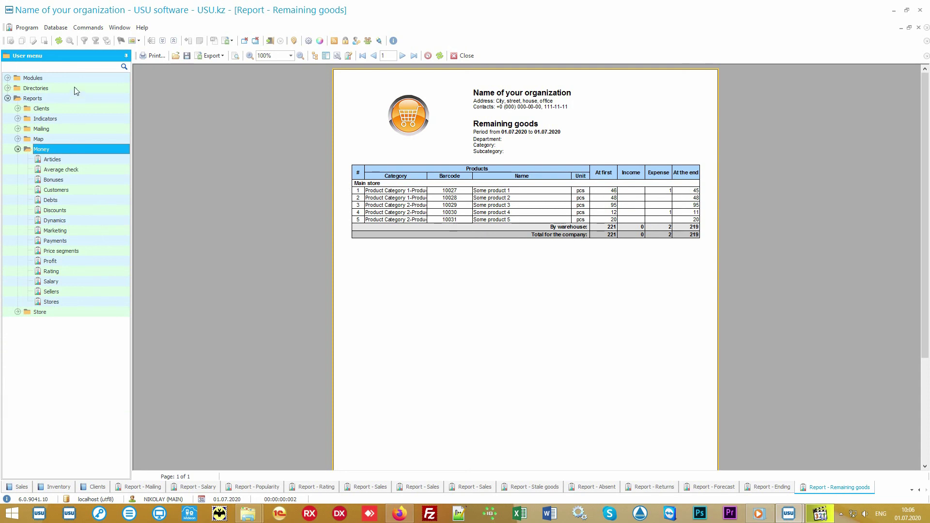
Open the Financial items list from the Money group of the directories and look over its income and expense categories.
double_click(74, 88)
double_click(66, 128)
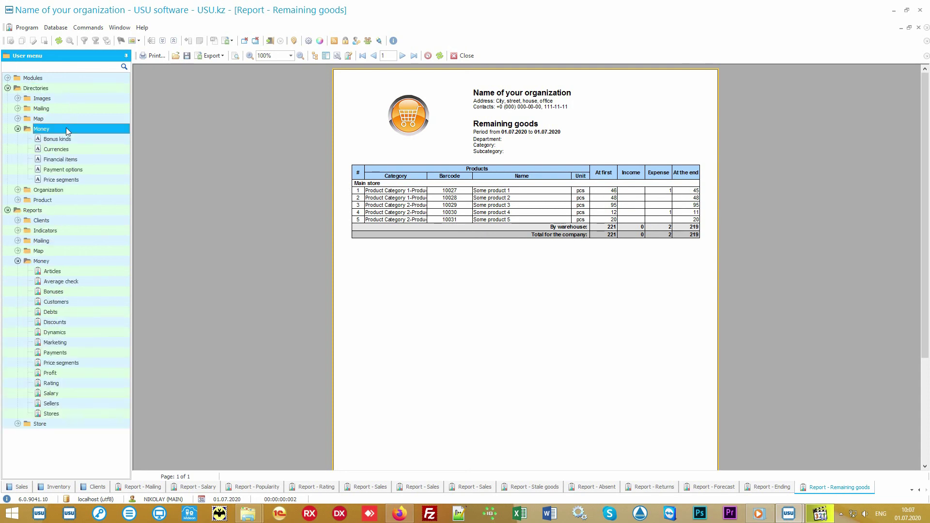
double_click(91, 159)
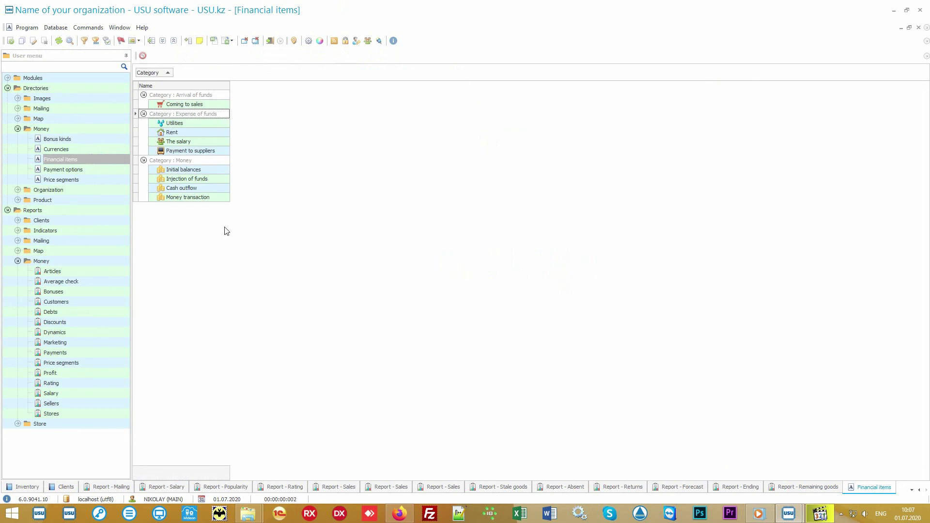
Generate the Articles and Average check money reports for 01.01.2010 to 31.12.2020, covering all departments.
double_click(88, 271)
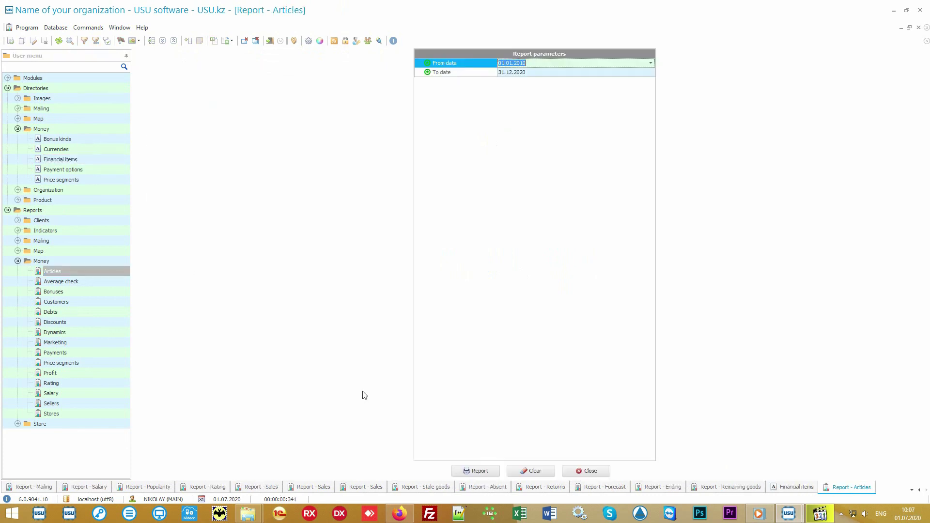
left_click(469, 470)
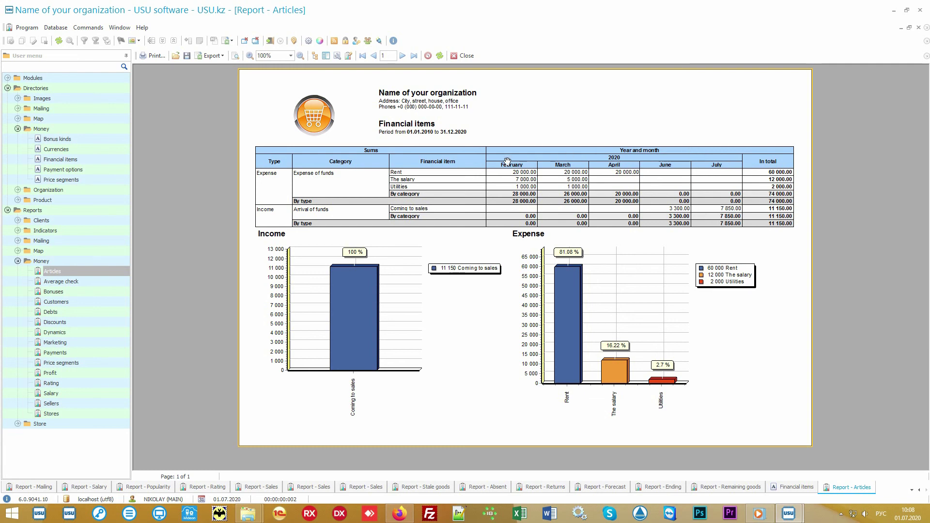
mouse_move(695, 249)
left_click(85, 281)
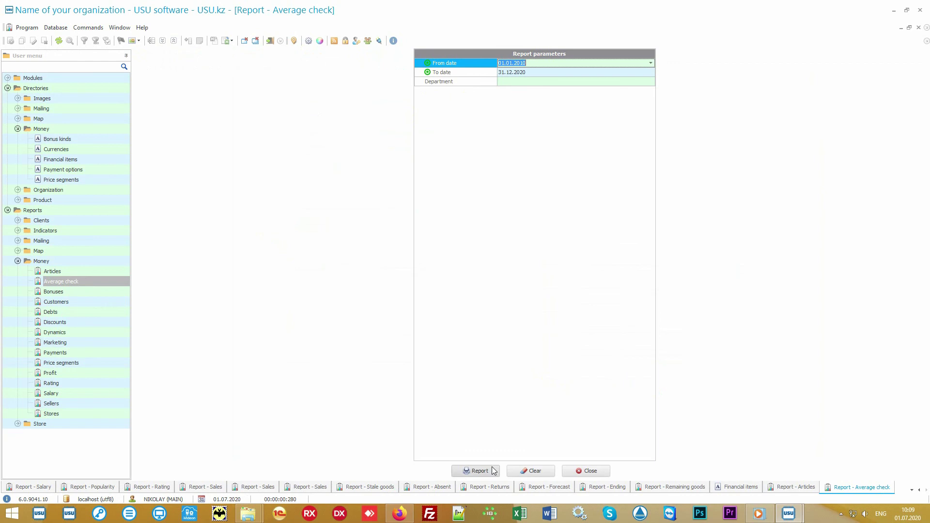
left_click(493, 471)
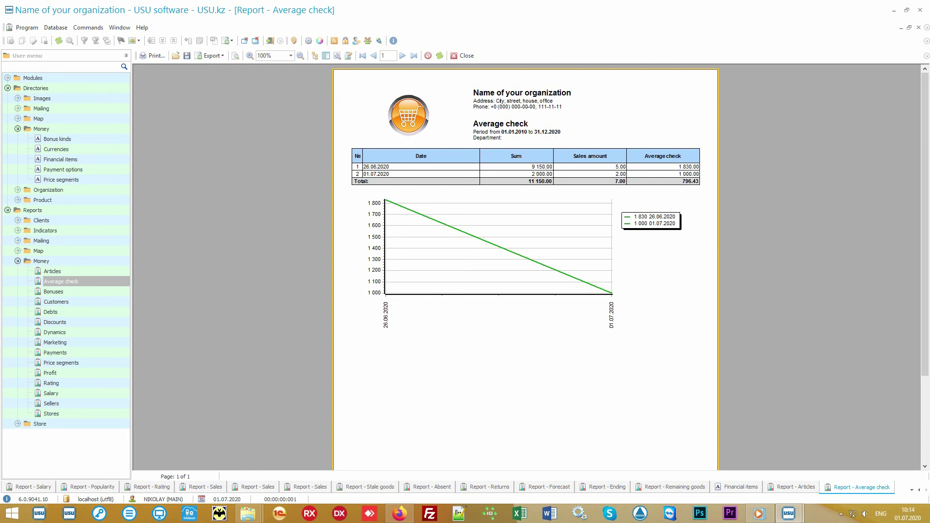
Generate the Price segments and Rating money reports for the period 01.01.2010 to 31.12.2020.
double_click(103, 362)
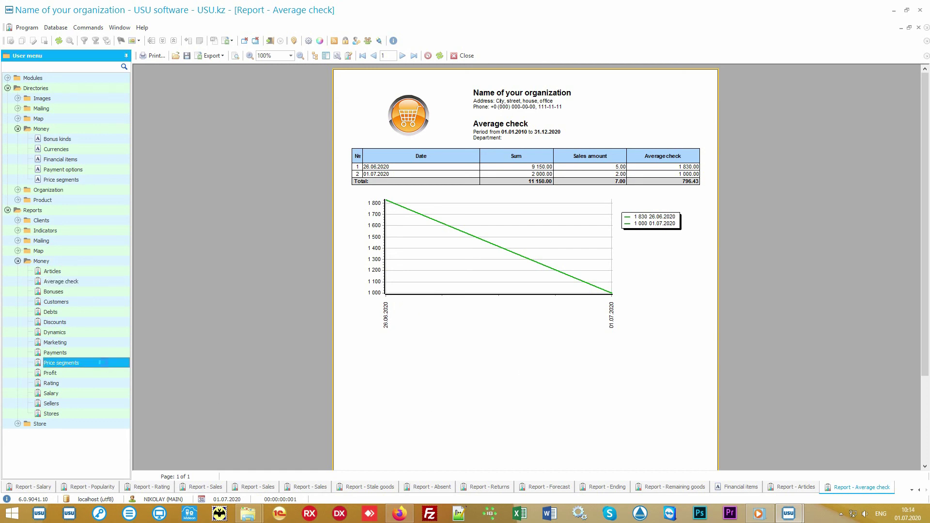
left_click(476, 469)
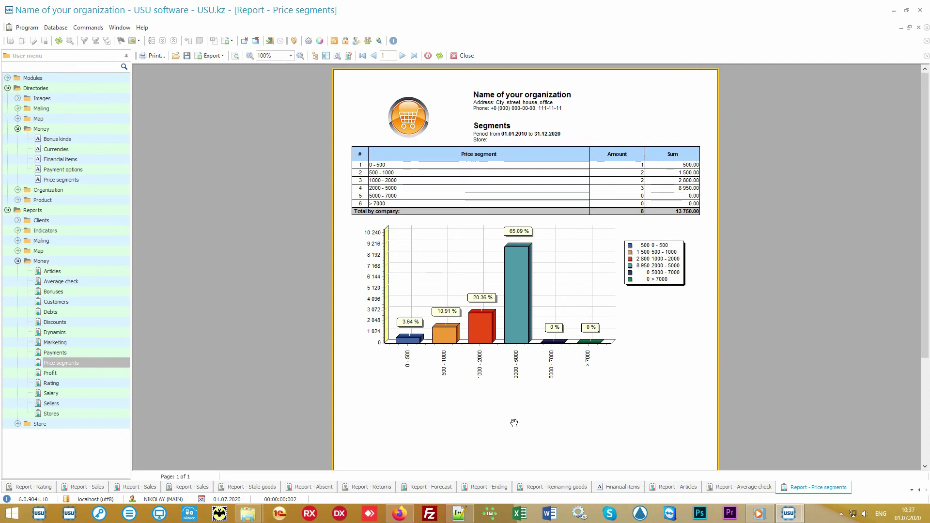
left_click(90, 385)
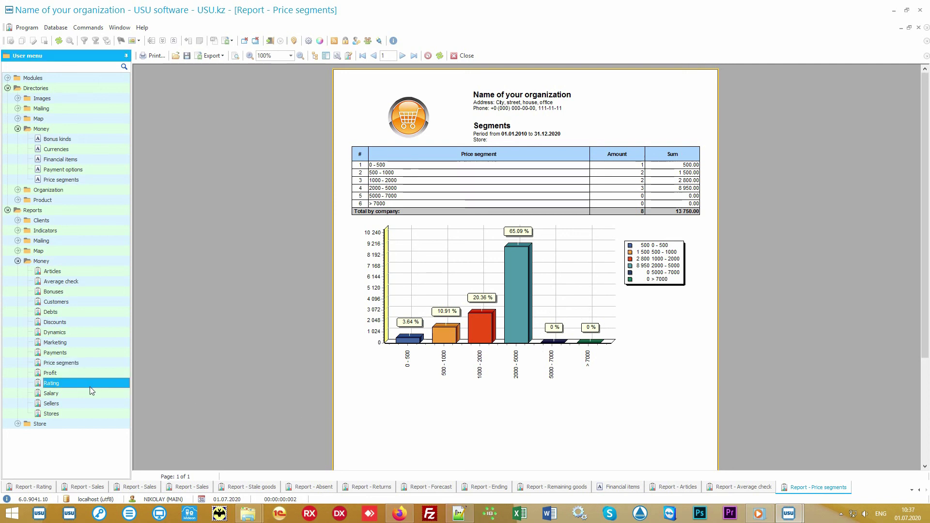
double_click(94, 384)
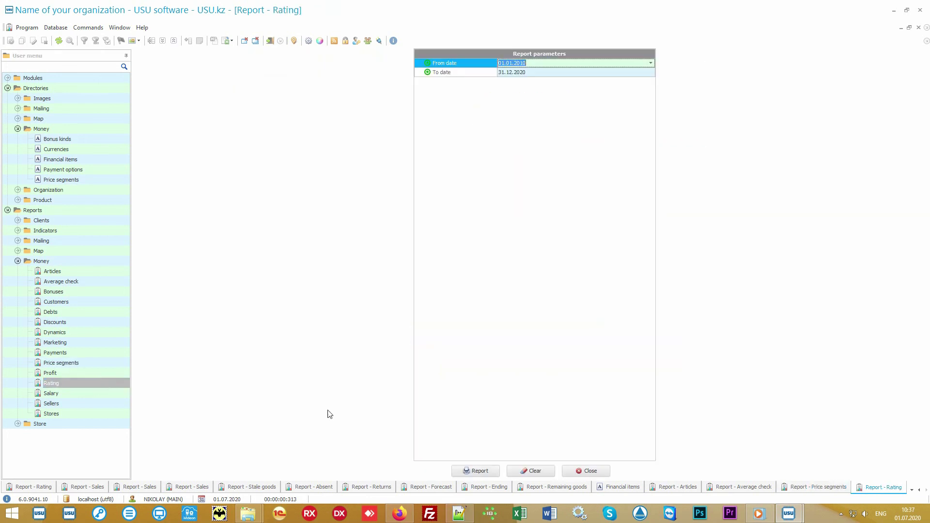
left_click(474, 471)
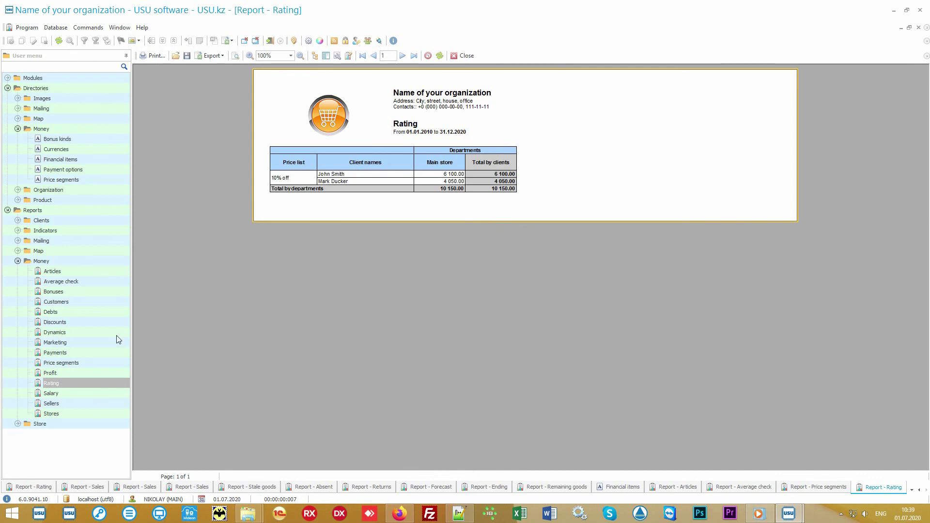
Generate the Marketing and Stores money reports for 01.01.2010 to 31.12.2020, with no department filter.
left_click(92, 341)
left_click(470, 471)
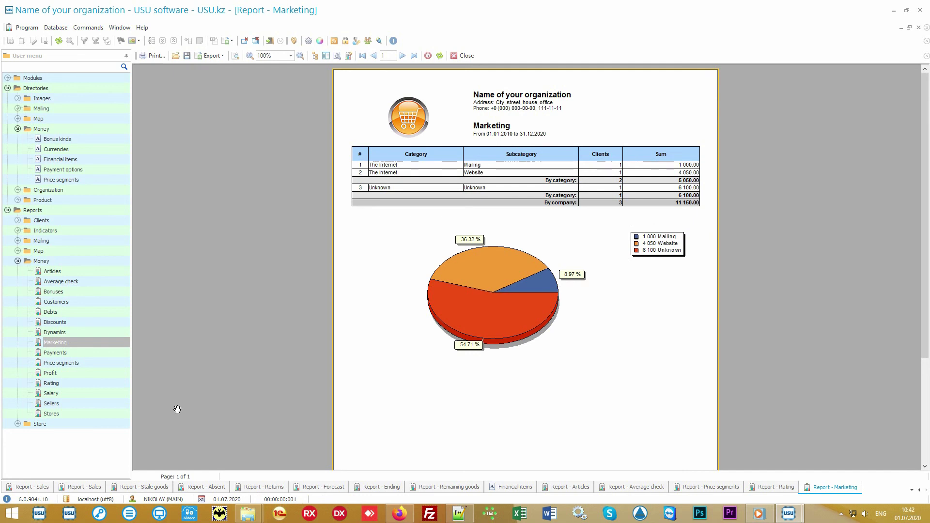
left_click(95, 413)
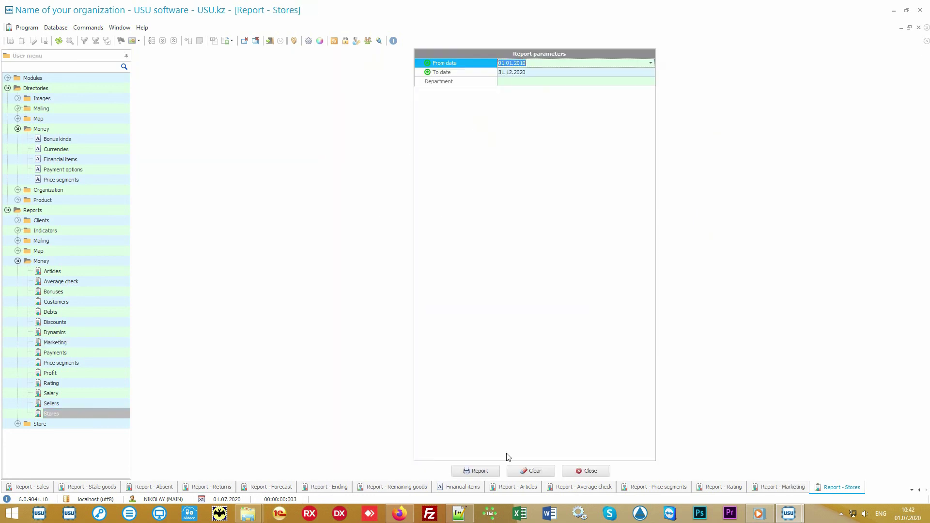
left_click(477, 472)
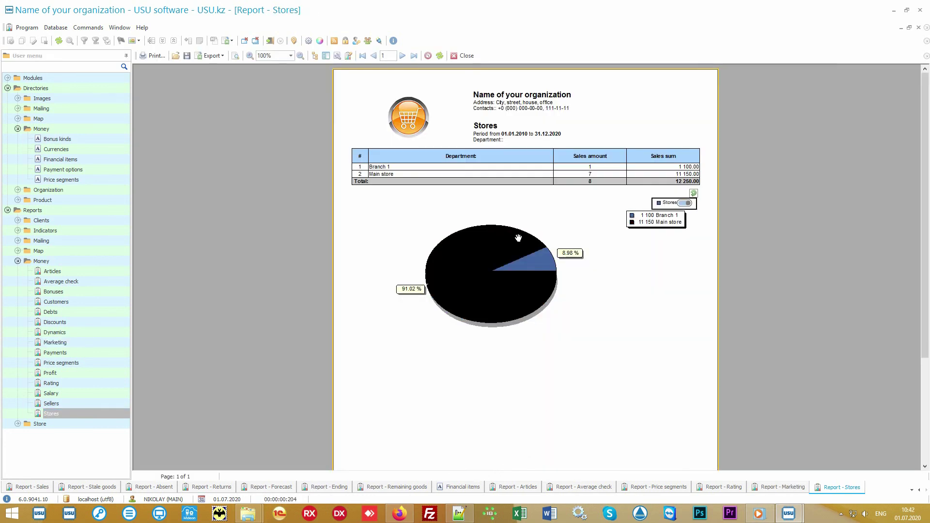
Generate the Sellers and Salary money reports for 01.01.2010 to 31.12.2020, covering all employees.
left_click(87, 404)
left_click(470, 473)
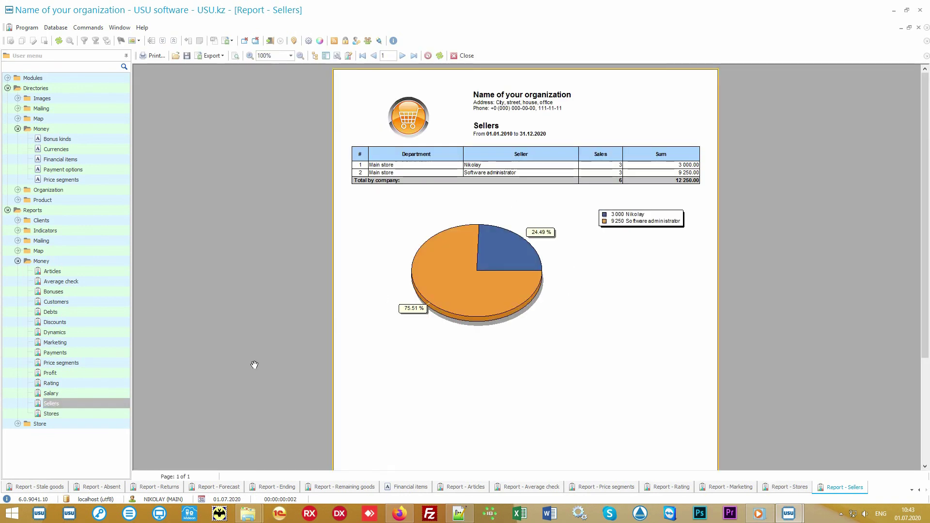
left_click(83, 392)
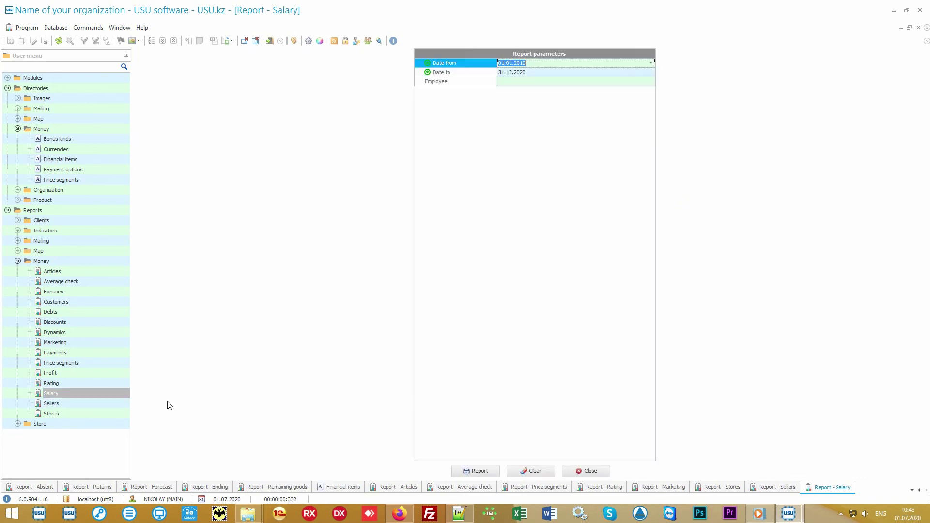
left_click(476, 471)
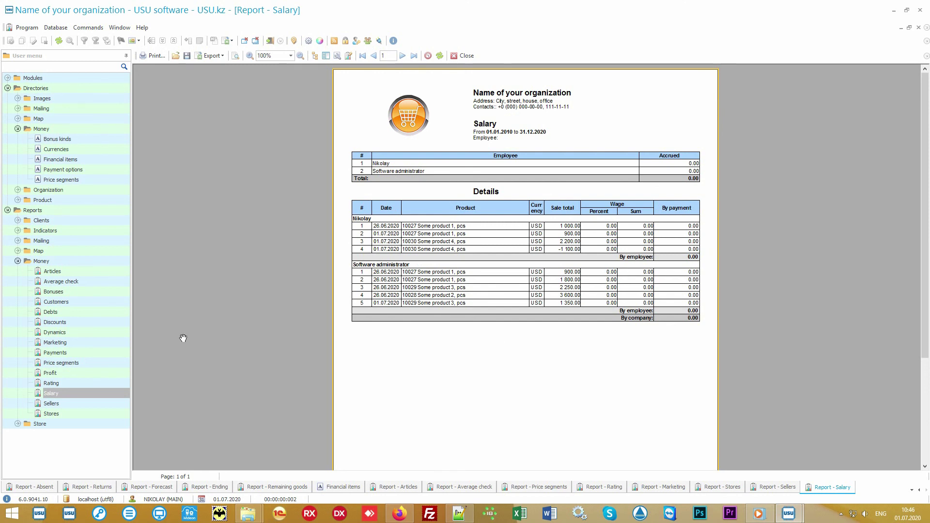
Generate the Discounts money report for 01.01.2010 to 31.12.2020 across all departments, and switch to the Audit window.
left_click(107, 319)
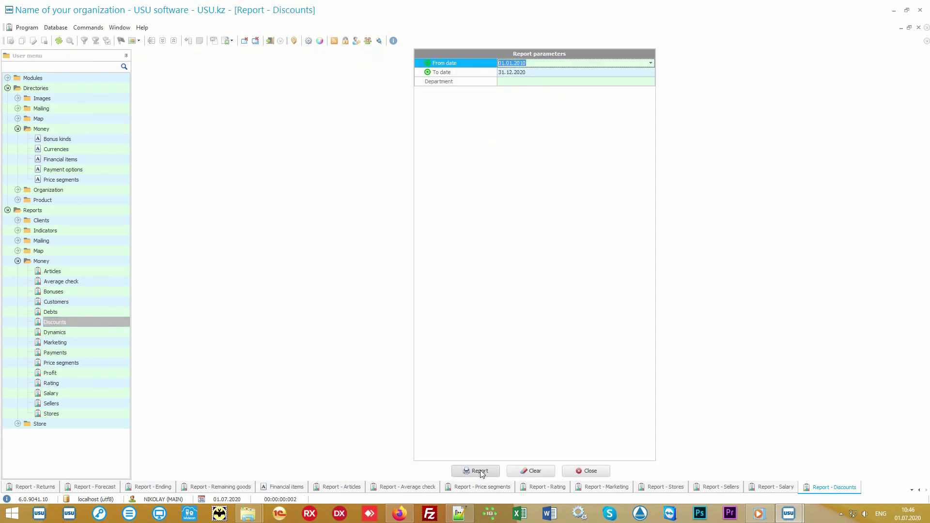
left_click(479, 470)
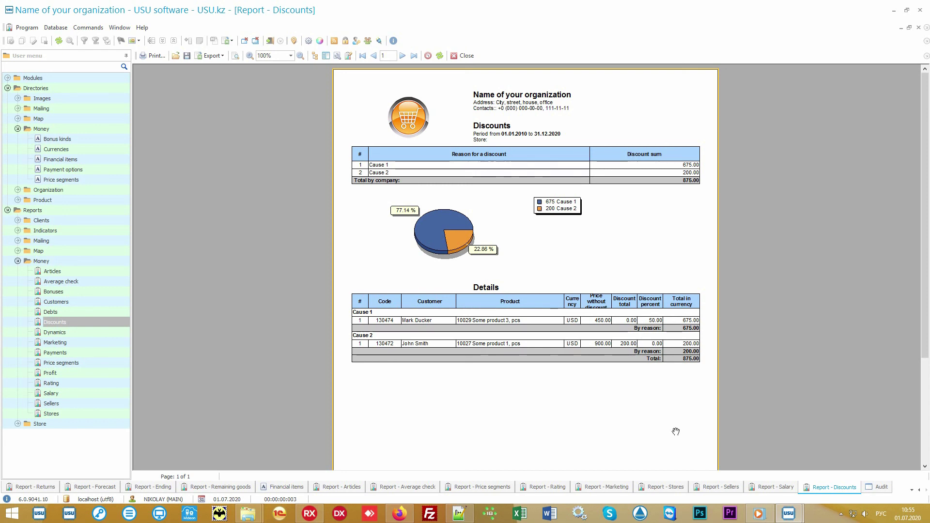
left_click(881, 489)
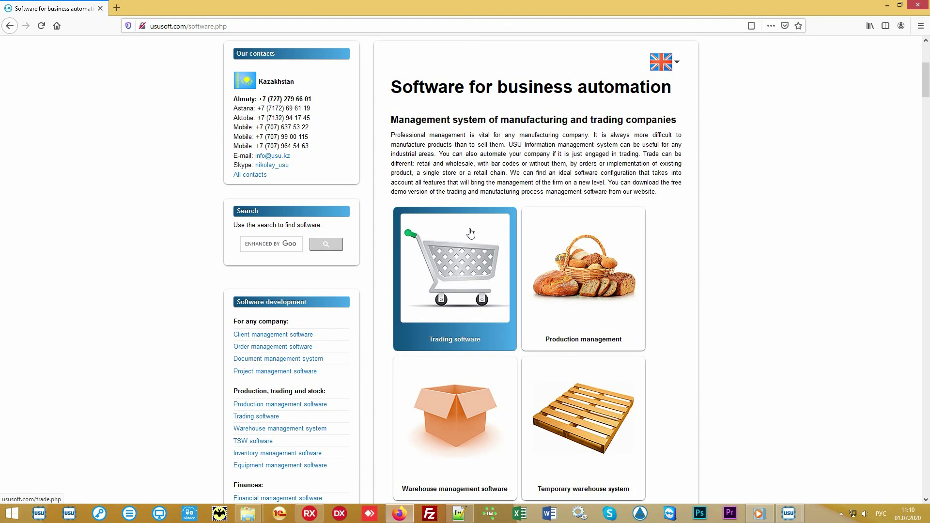
Open the software price page on the ususoft.com site in the browser and set its currency to US dollar - USD.
scroll(470, 233, "up", 5)
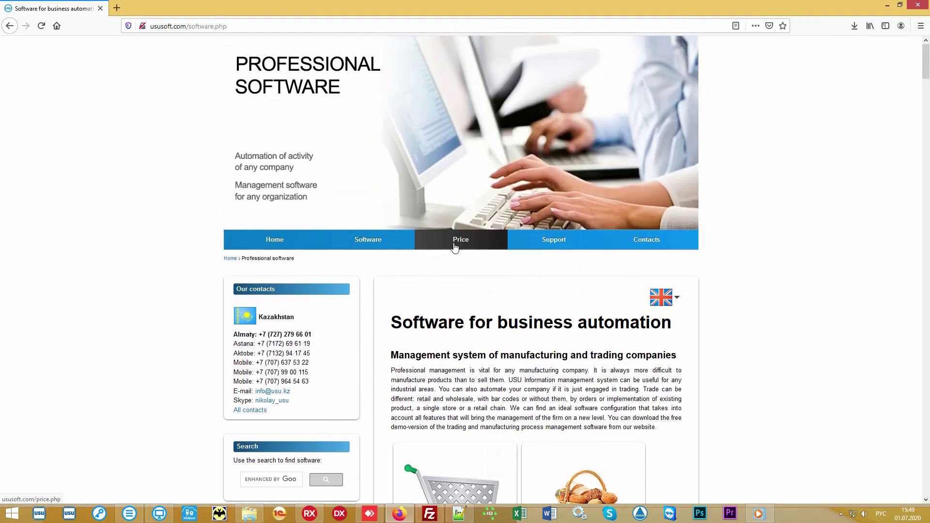
left_click(455, 247)
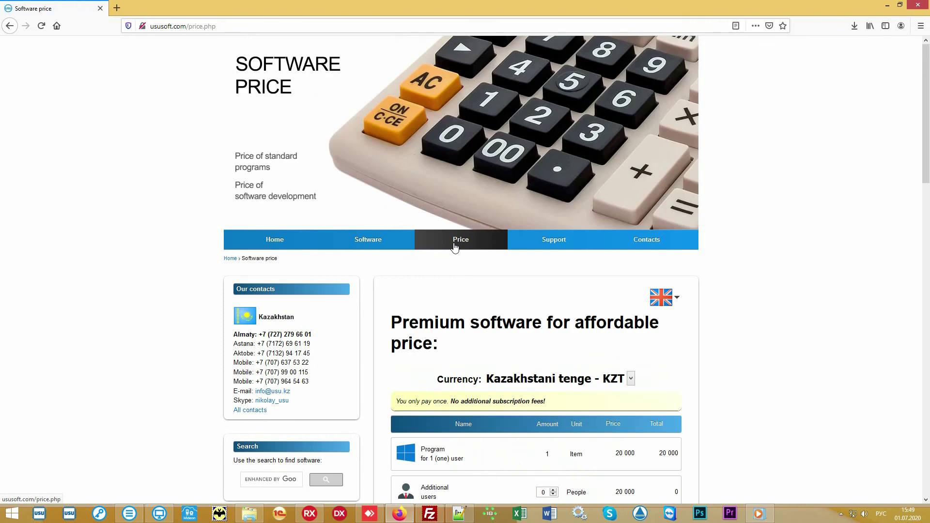
scroll(774, 318, "down", 5)
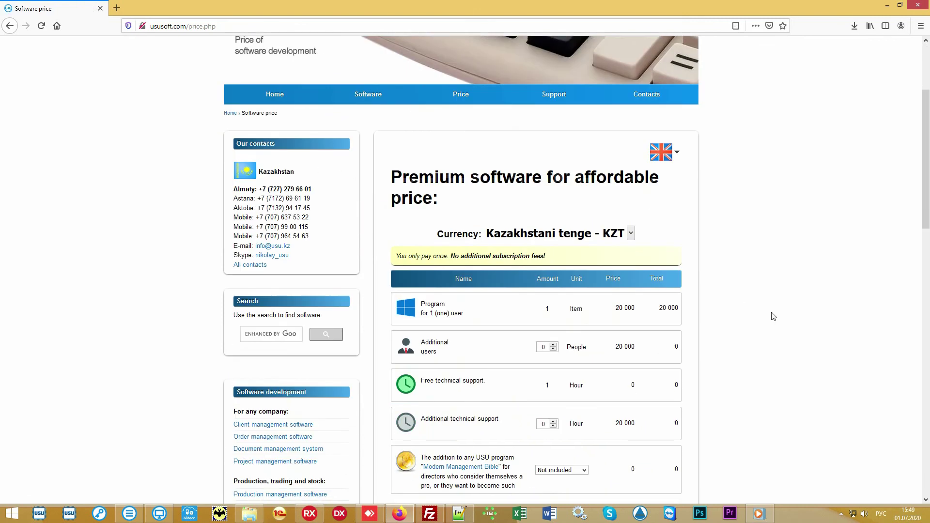
left_click(631, 131)
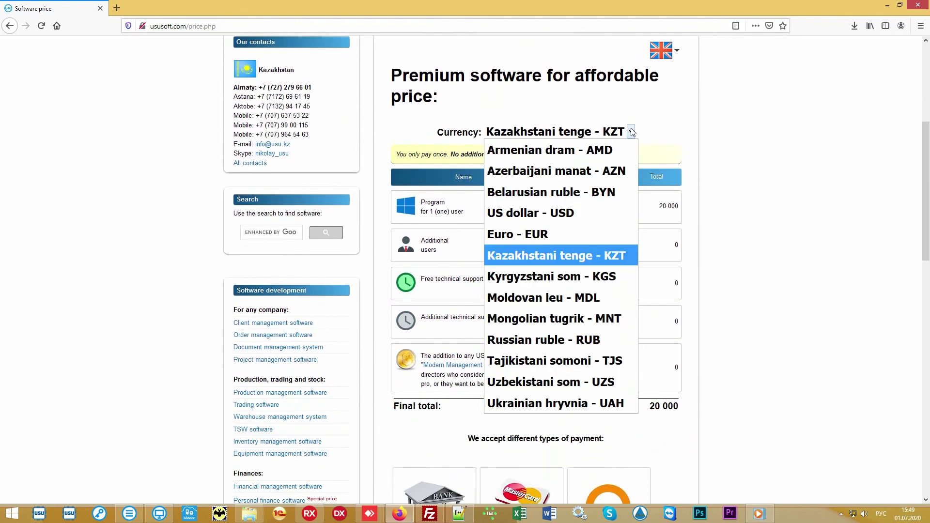
left_click(572, 223)
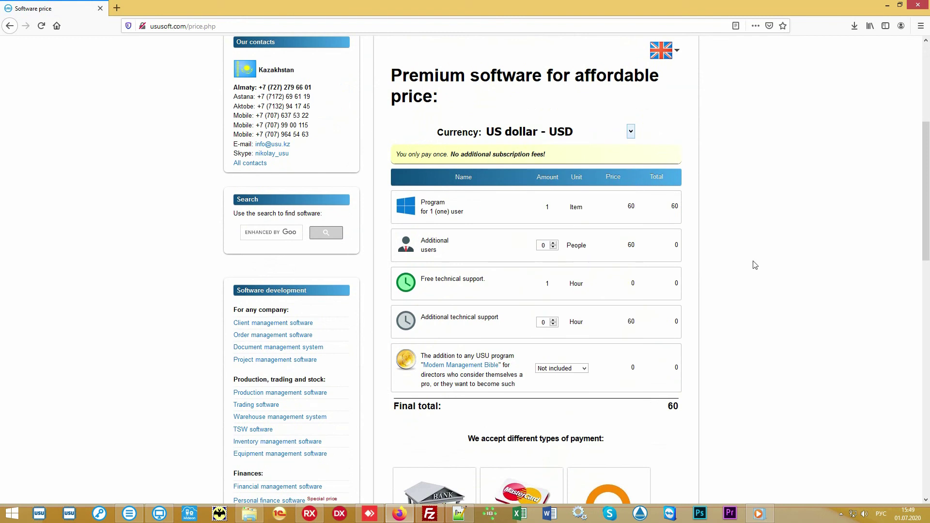
Highlight the final total of the price table and look over the offered items and payment types.
left_click_drag(663, 410, 682, 407)
left_click(647, 410)
scroll(792, 254, "down", 1)
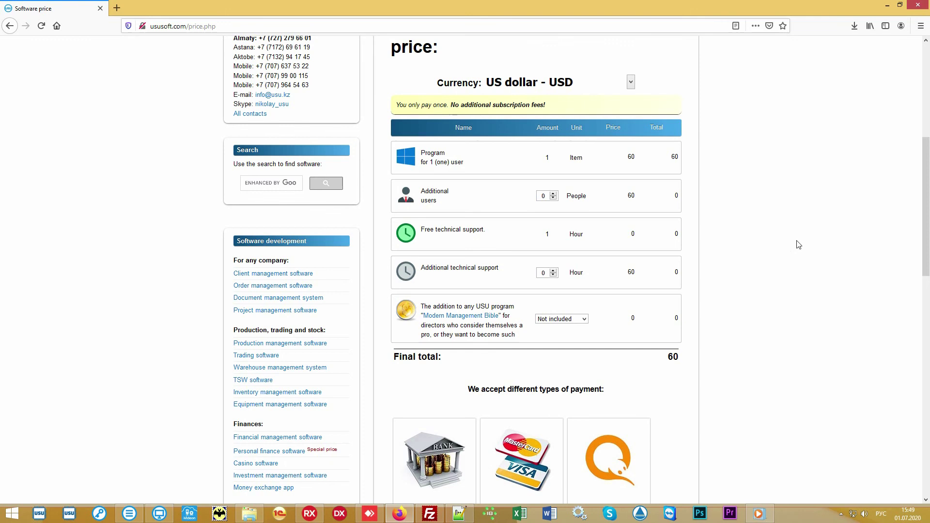
Open the site's contact details page and look through the e-mail, Skype and country-by-country phone contacts.
scroll(799, 245, "up", 6)
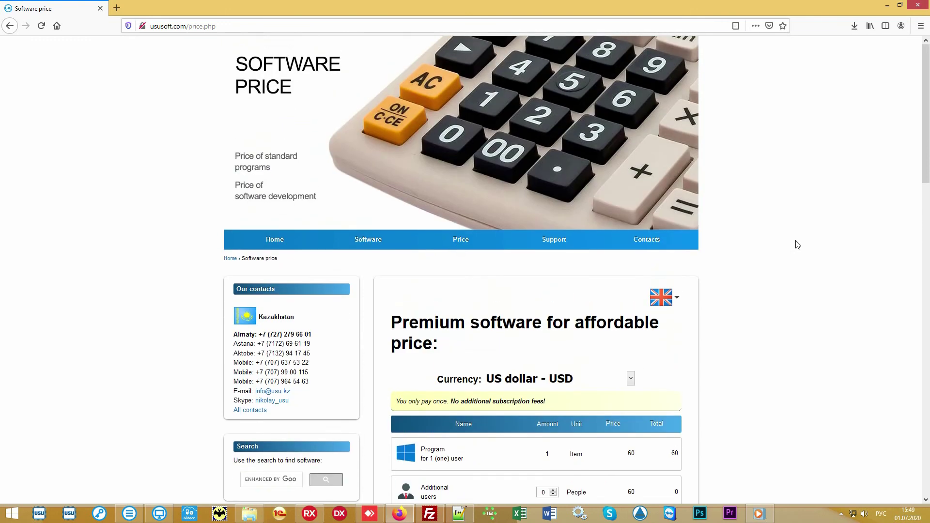
left_click(663, 242)
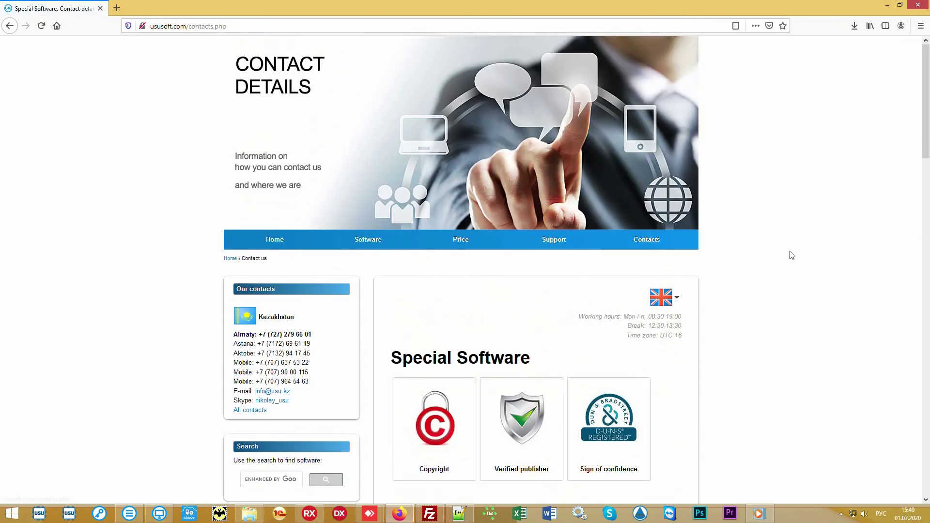
scroll(792, 255, "down", 8)
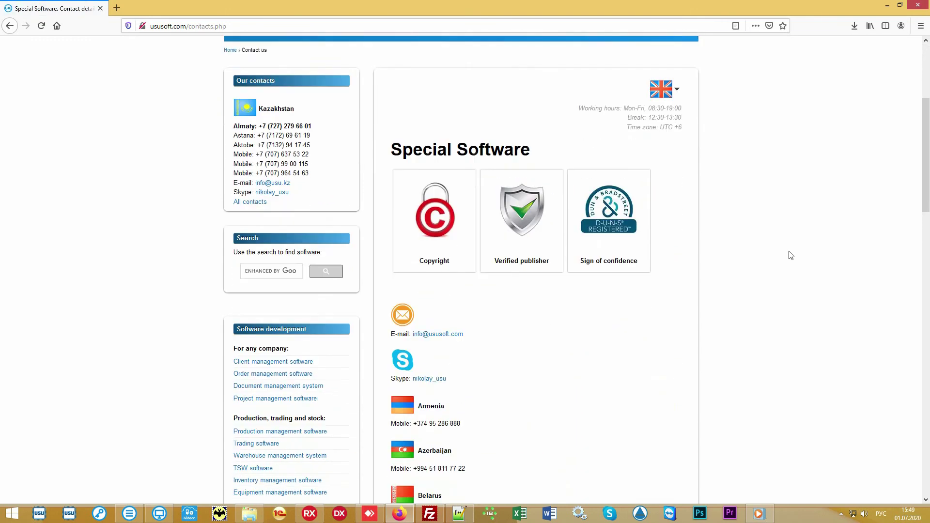
scroll(785, 255, "down", 5)
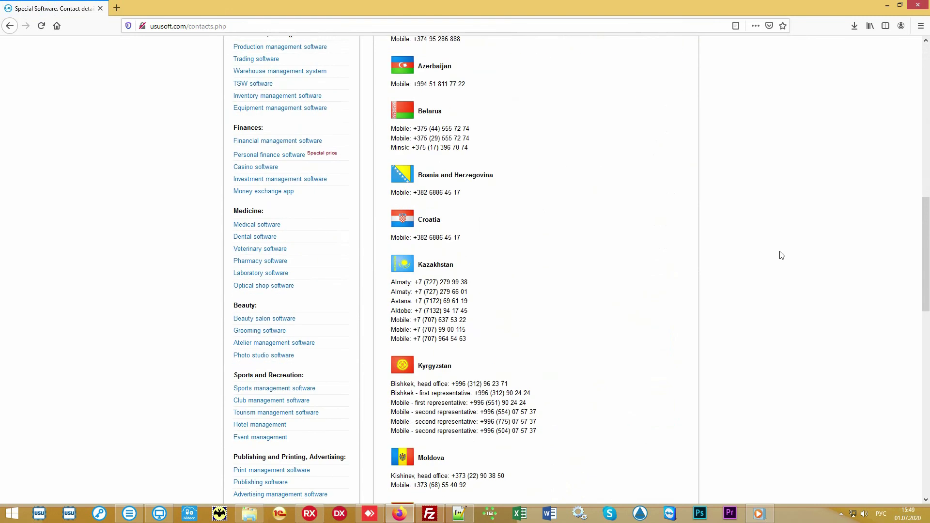
scroll(775, 254, "down", 6)
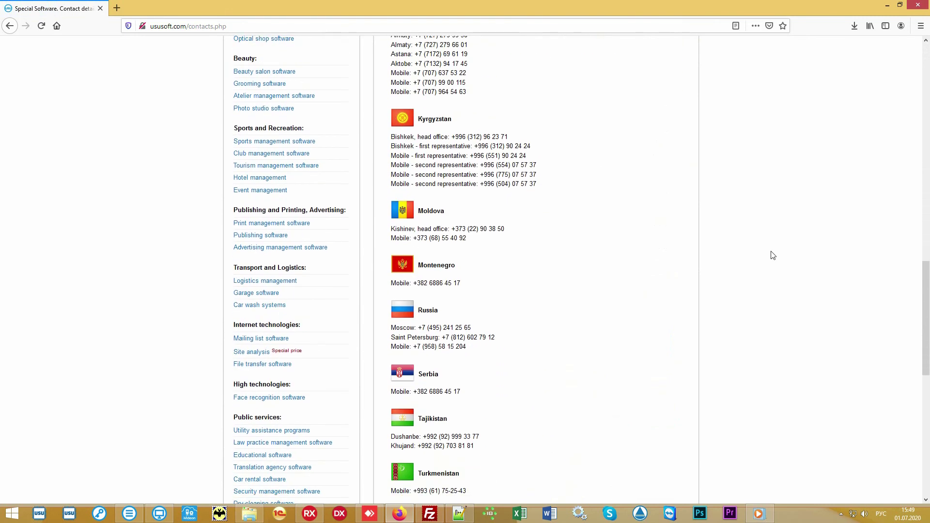
scroll(770, 252, "down", 3)
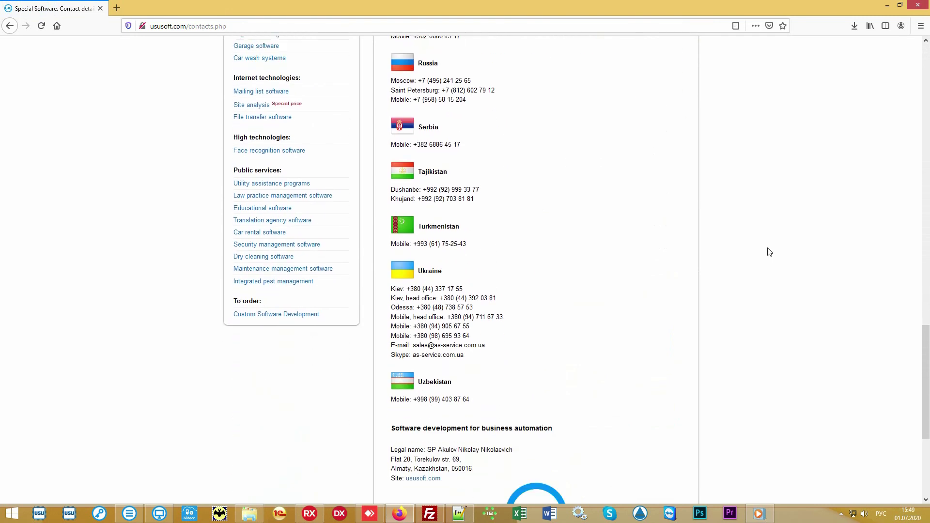
scroll(770, 252, "up", 4)
scroll(770, 252, "up", 9)
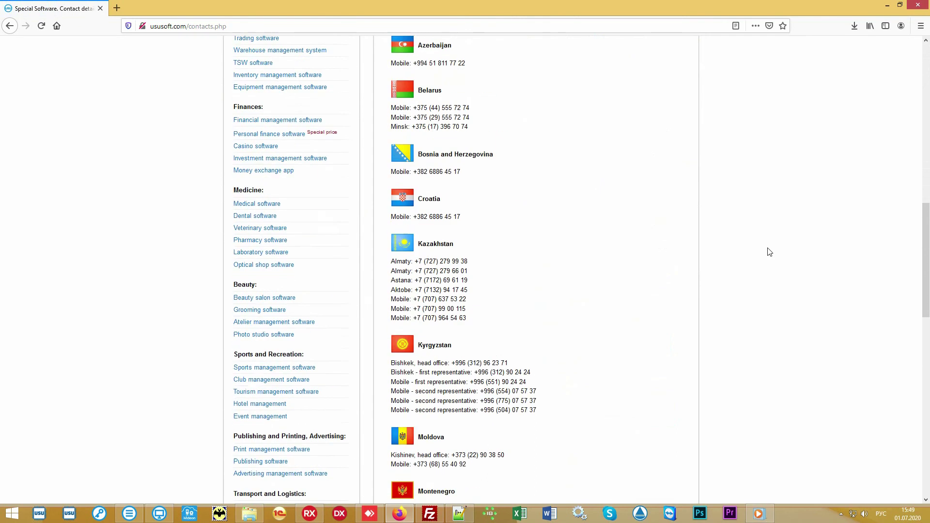
scroll(770, 252, "up", 9)
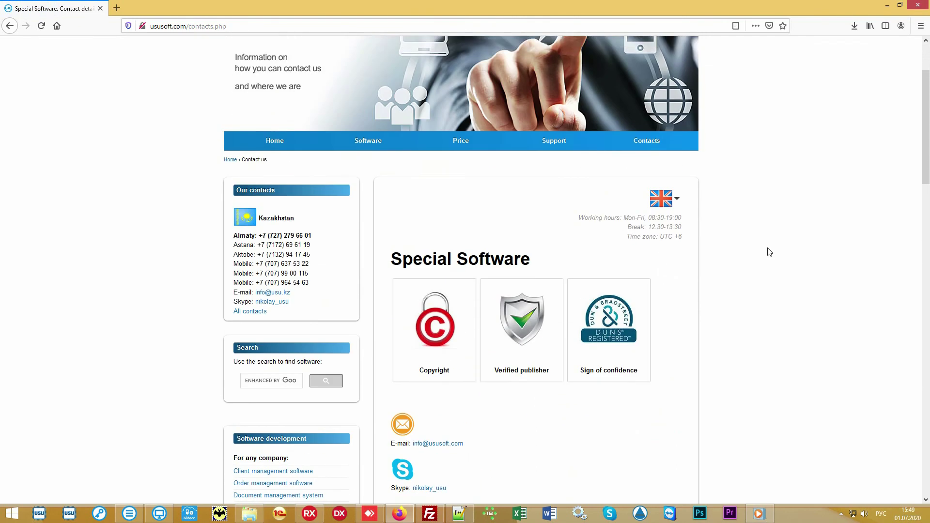